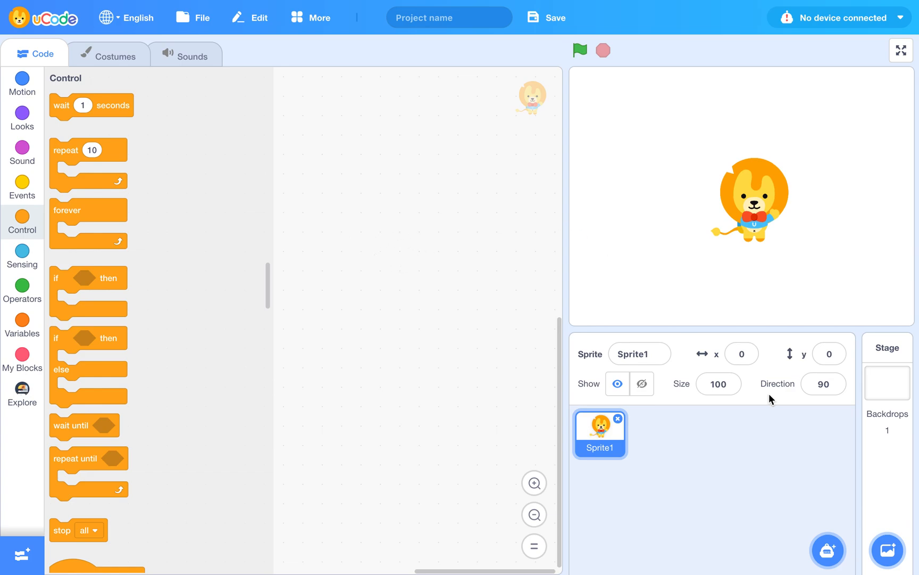
Step: Add the Xy-grid backdrop from the backdrop library to the stage
mouse_move(887, 550)
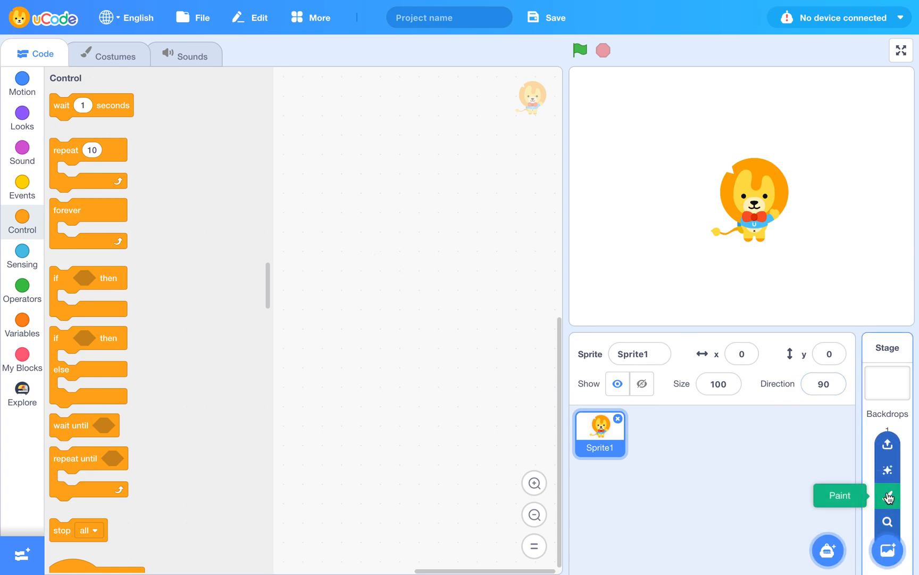
click(889, 393)
click(887, 550)
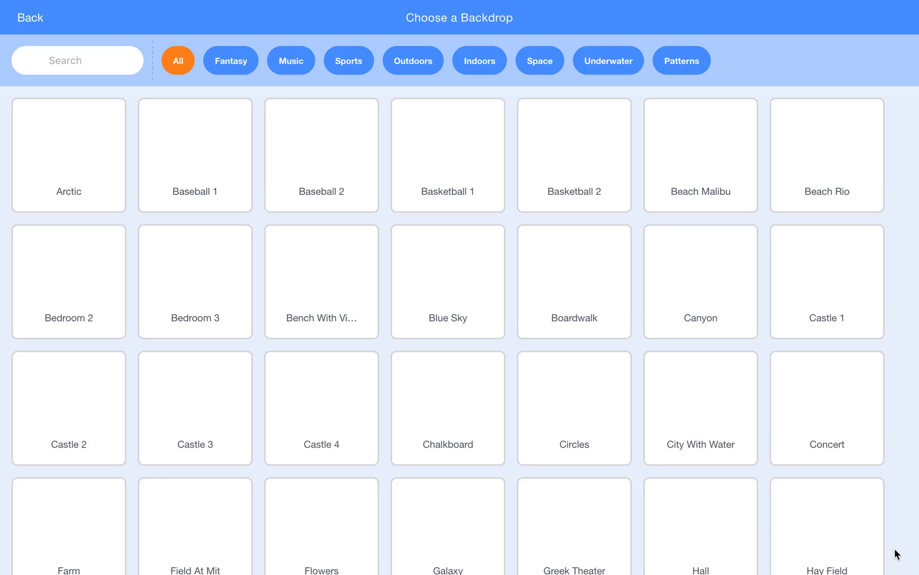
scroll(281, 434, down, 20)
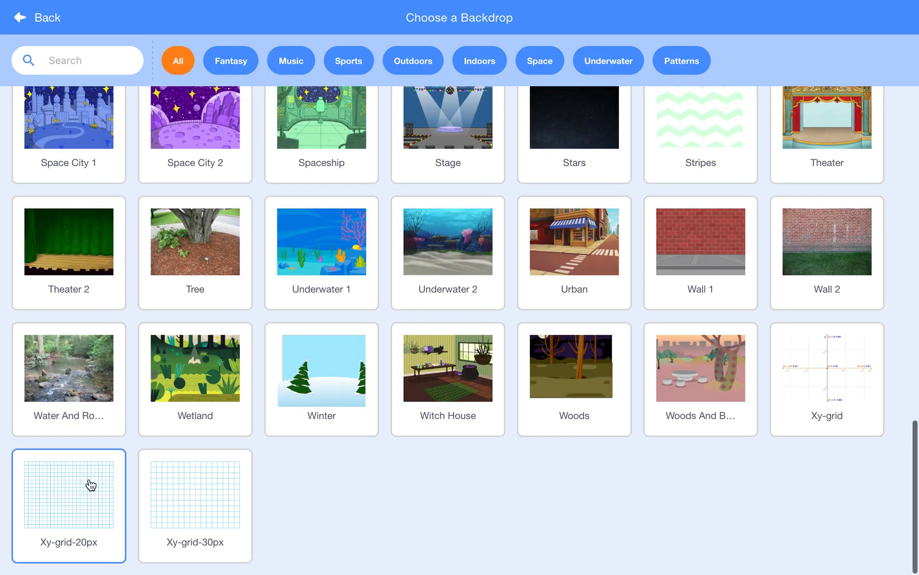
click(852, 378)
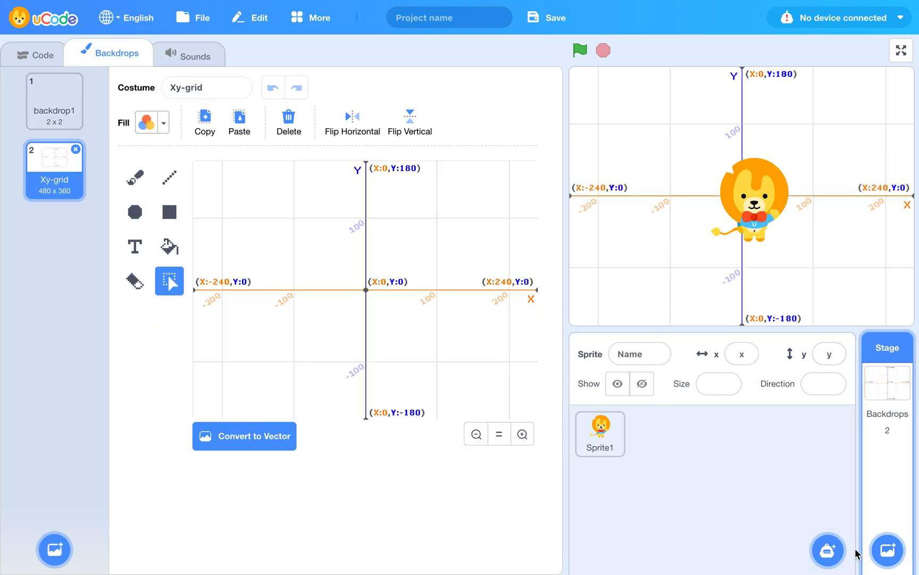
Step: Create a new painted sprite and draw an unfilled circle about 106 x 107 with a black outline of width 4
mouse_move(827, 551)
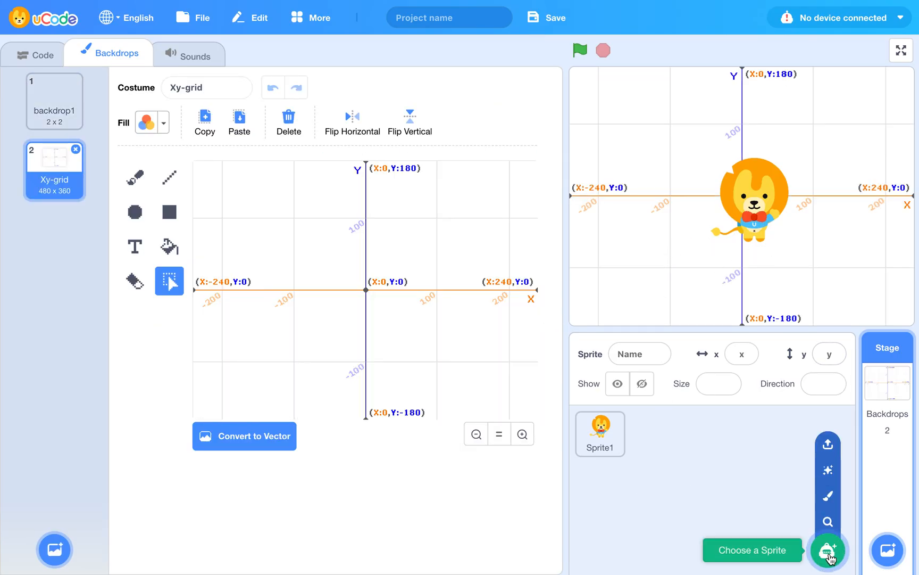
click(608, 433)
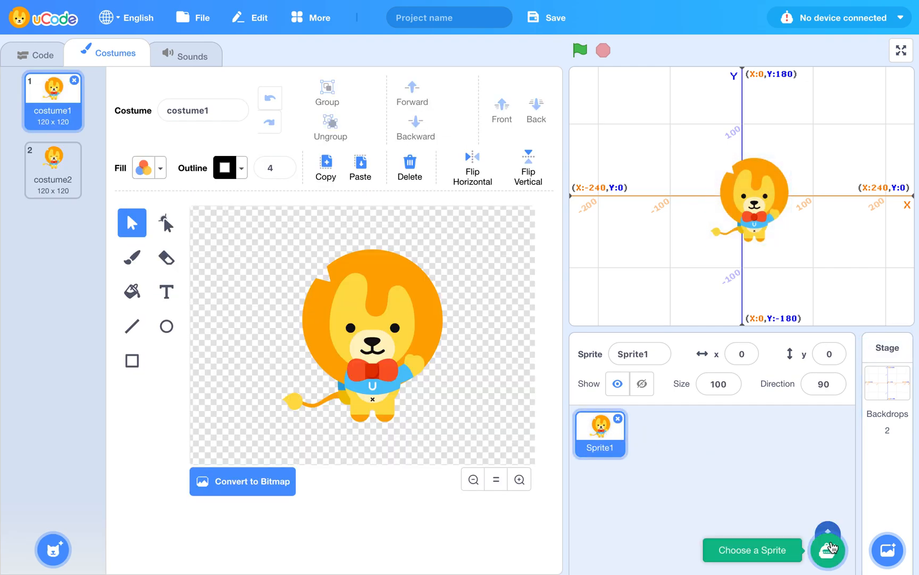
mouse_move(828, 551)
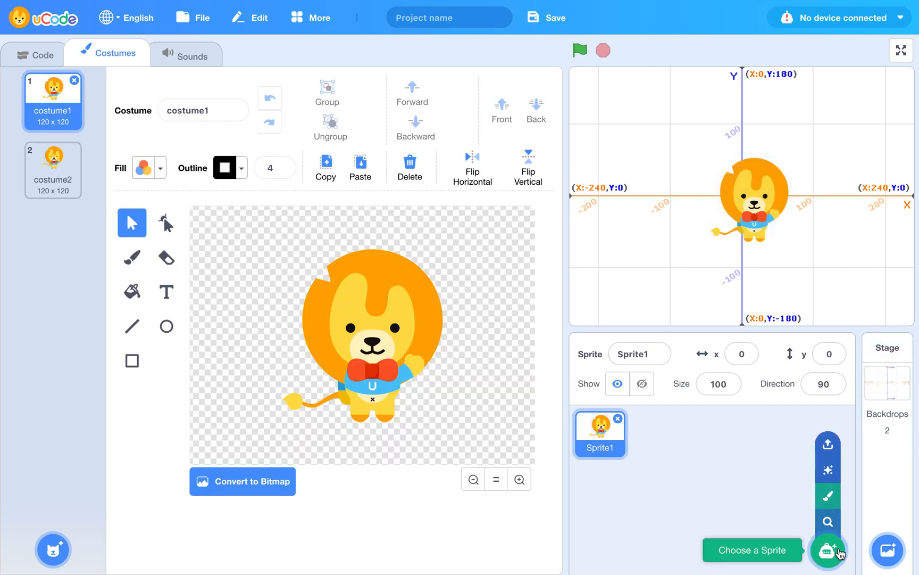
click(828, 497)
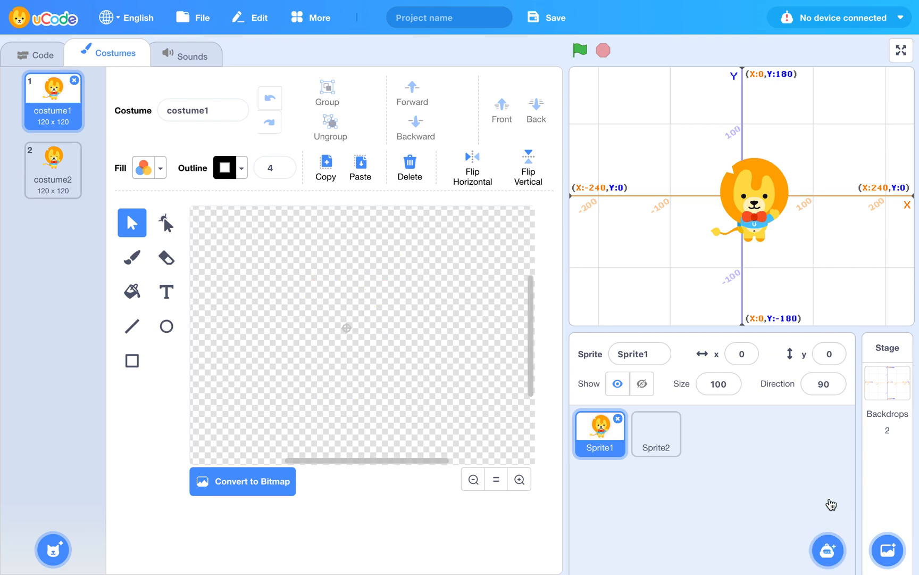
click(167, 325)
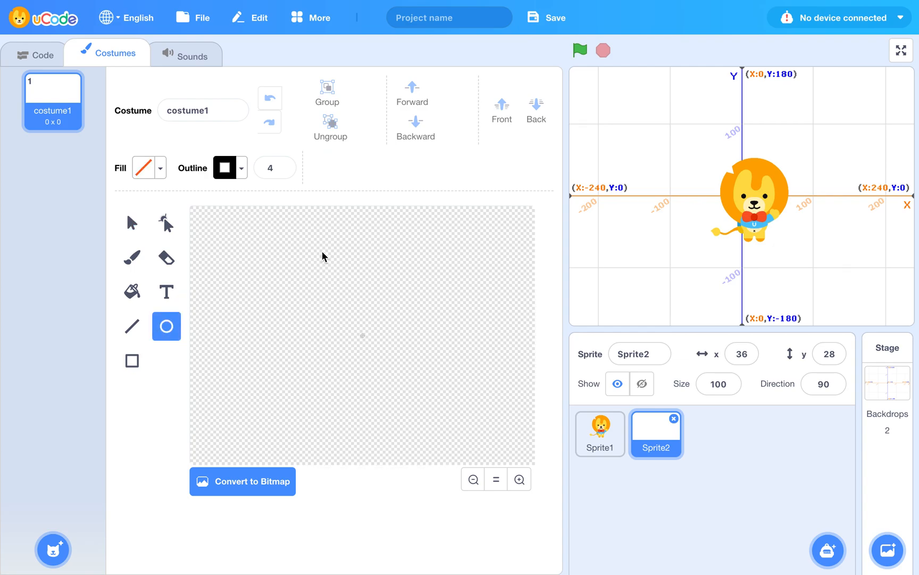
drag(322, 250, 398, 325)
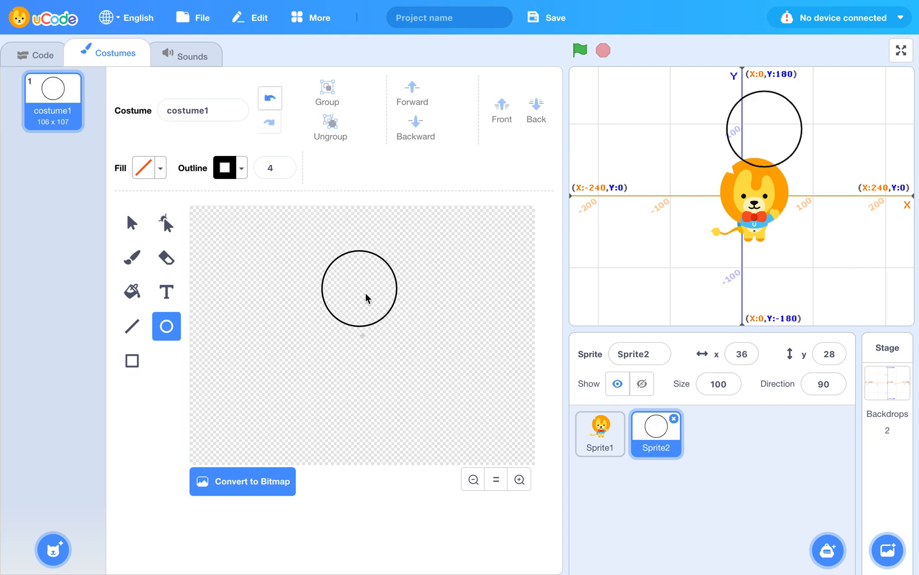
drag(359, 290, 383, 336)
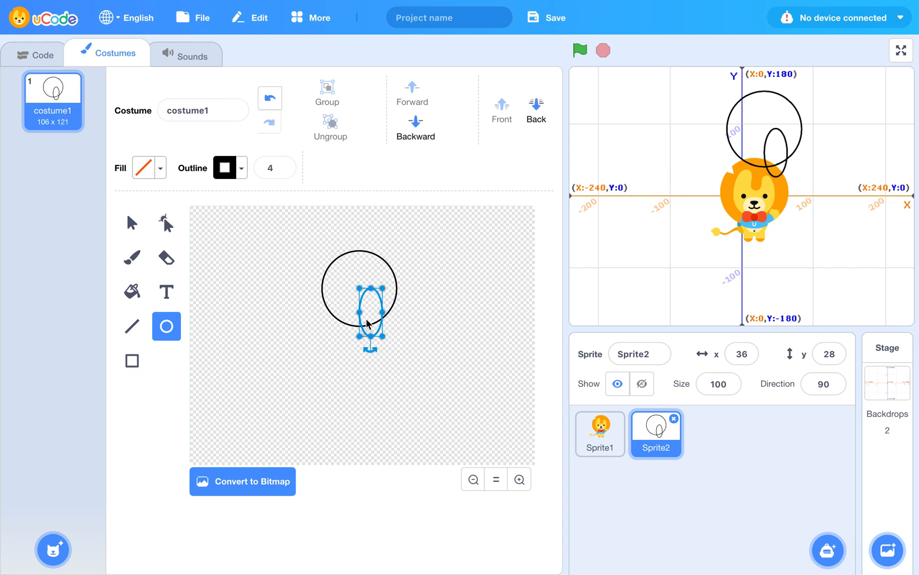
click(269, 98)
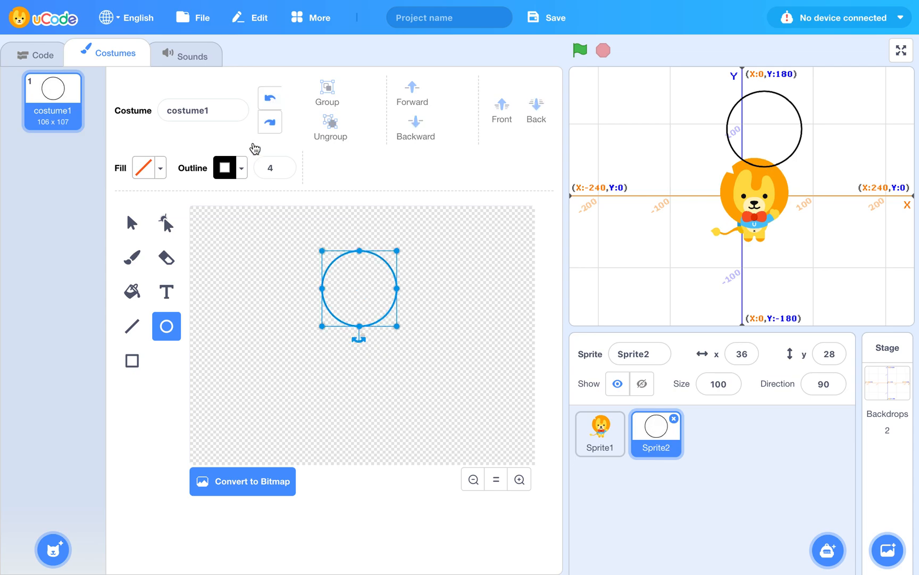
click(132, 229)
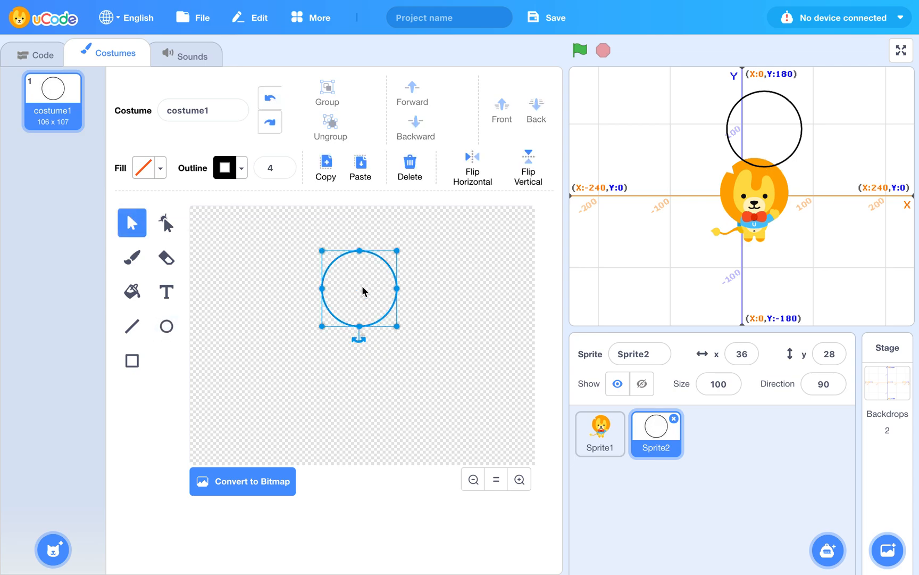
drag(360, 288, 374, 328)
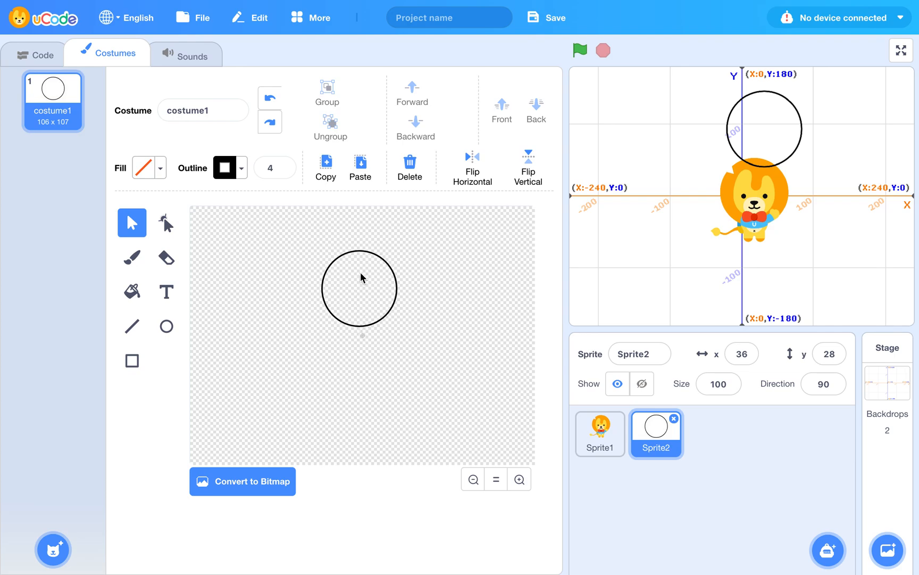
Step: Fill the circle with solid red, using color value 99
click(133, 293)
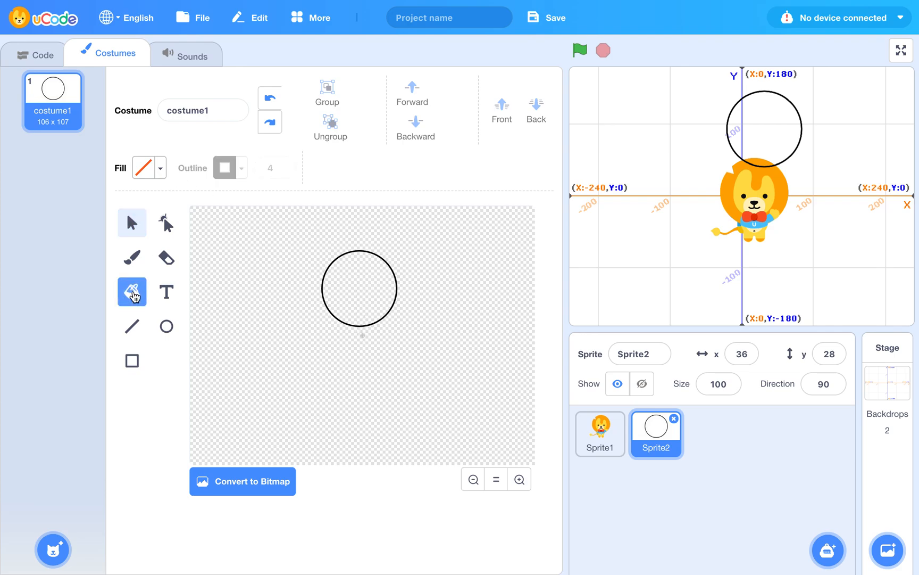
click(157, 170)
drag(140, 246, 194, 246)
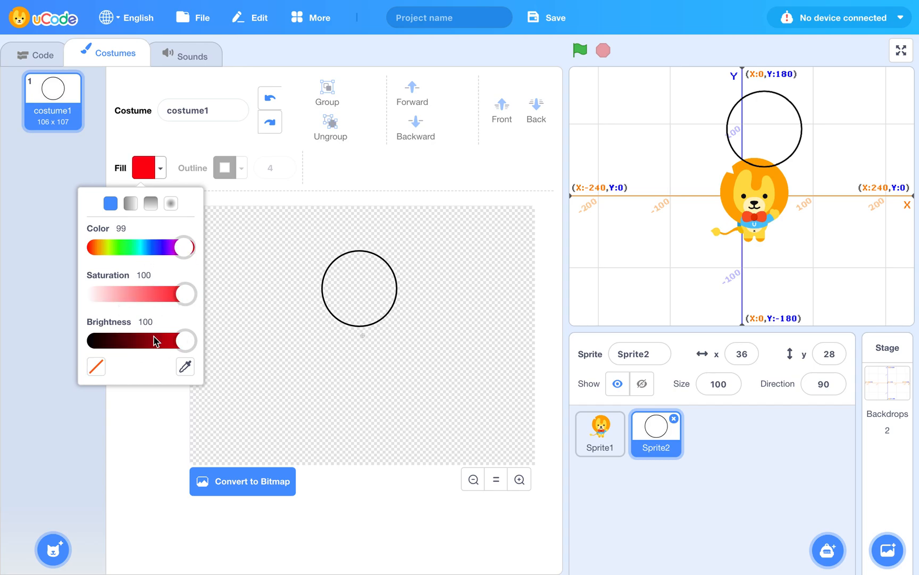
click(147, 401)
click(381, 283)
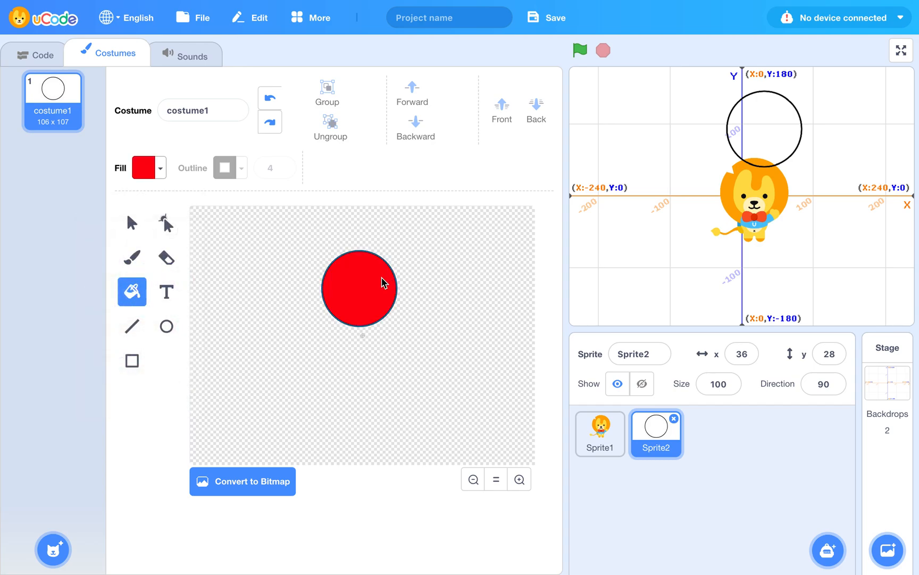
Step: Move the red circle down onto the centre mark of the costume canvas and deselect it
click(131, 227)
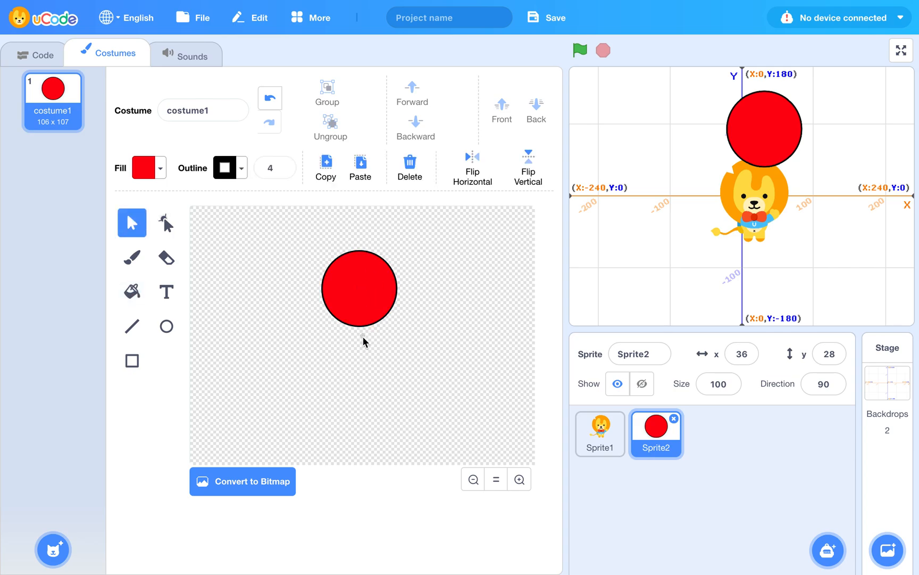
drag(360, 293, 371, 340)
click(433, 314)
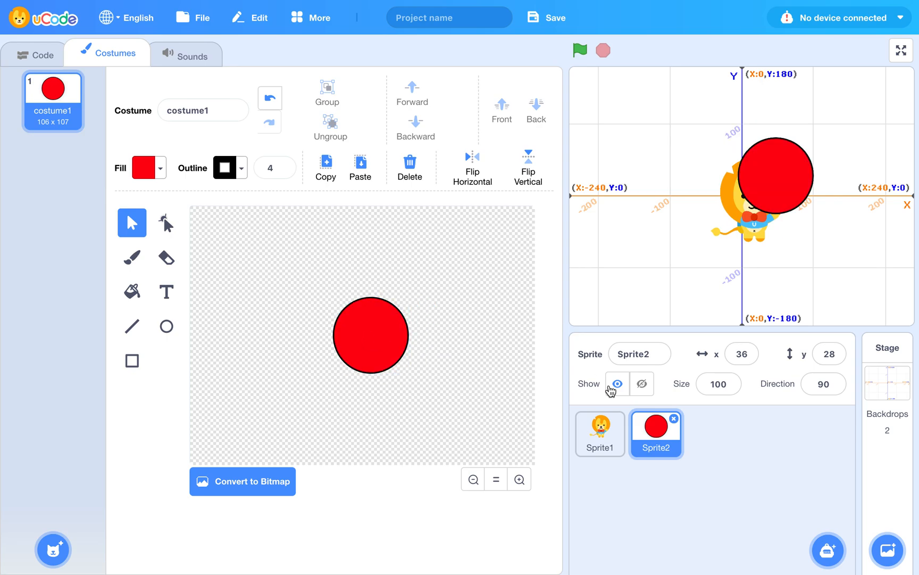
Step: Delete the lion sprite, Sprite1, from the project
click(608, 450)
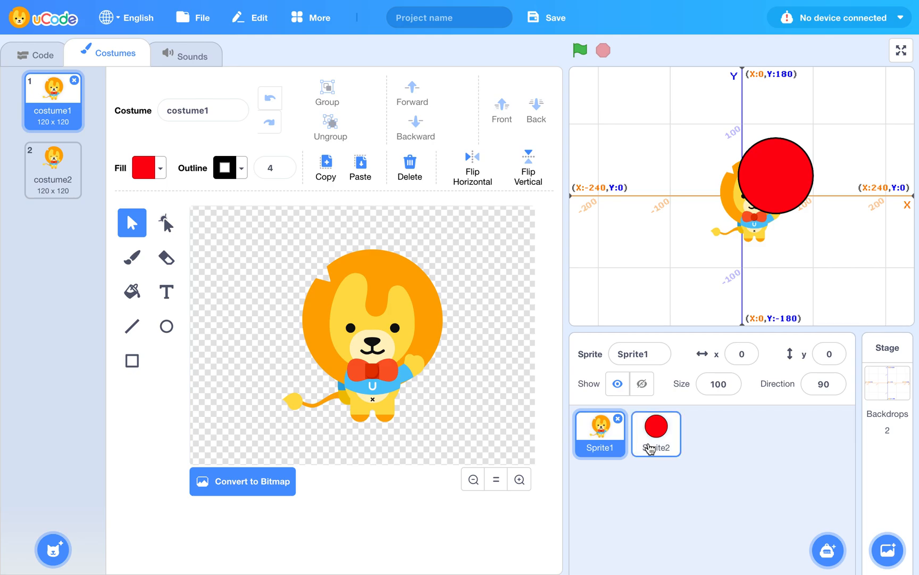
click(641, 449)
click(600, 437)
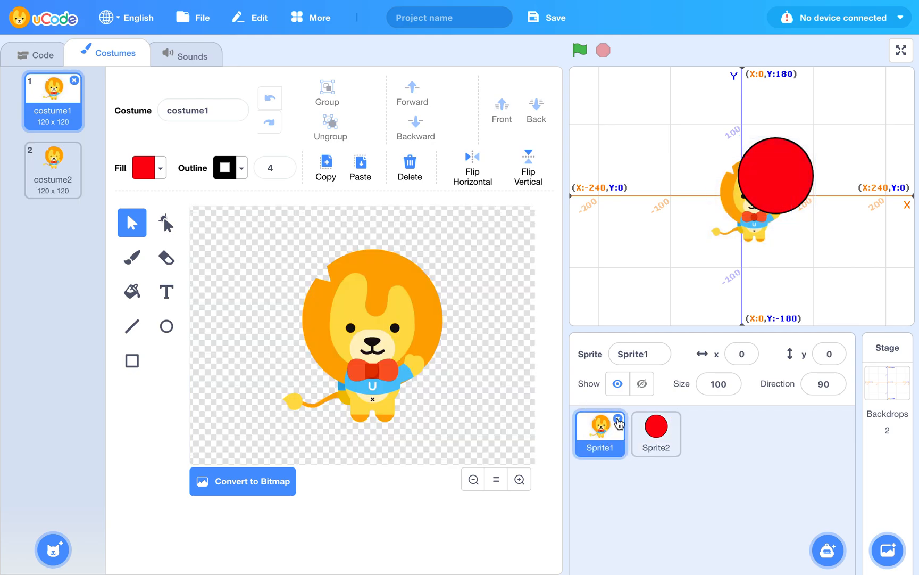
click(618, 420)
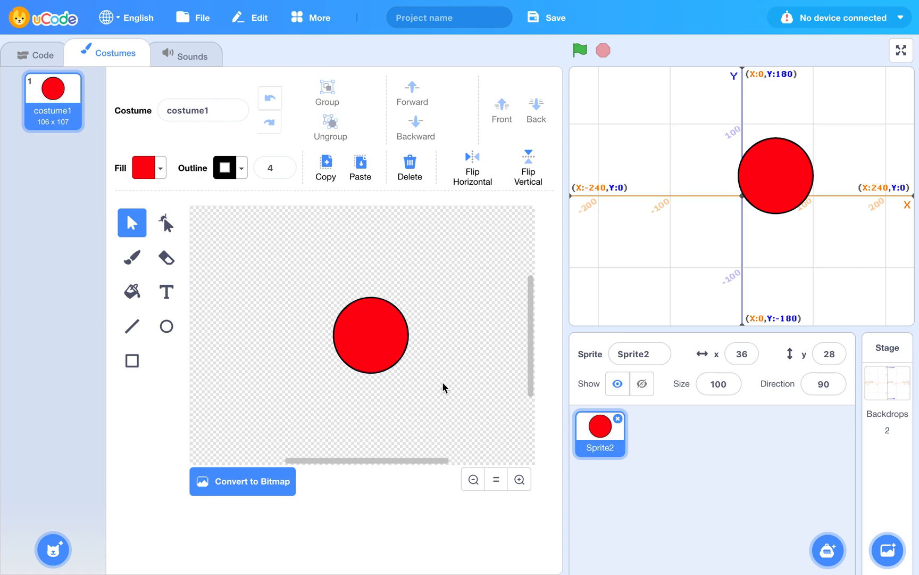
Step: Create three new blank painted sprites alongside the red circle sprite
mouse_move(831, 553)
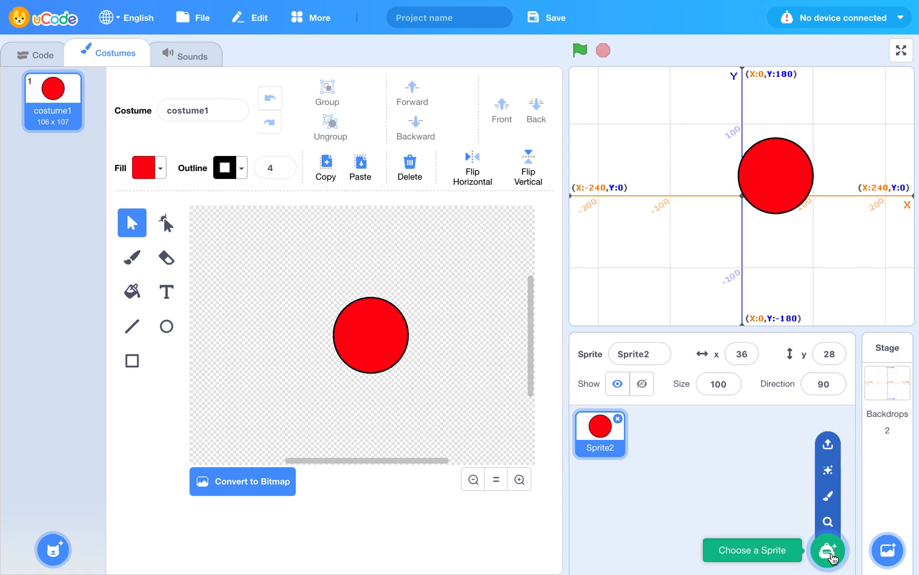
click(828, 495)
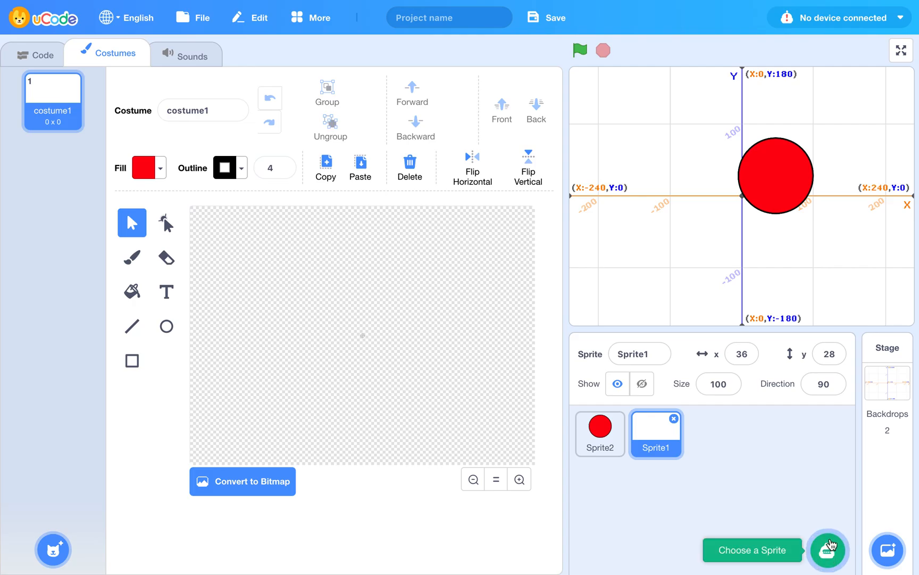
click(827, 553)
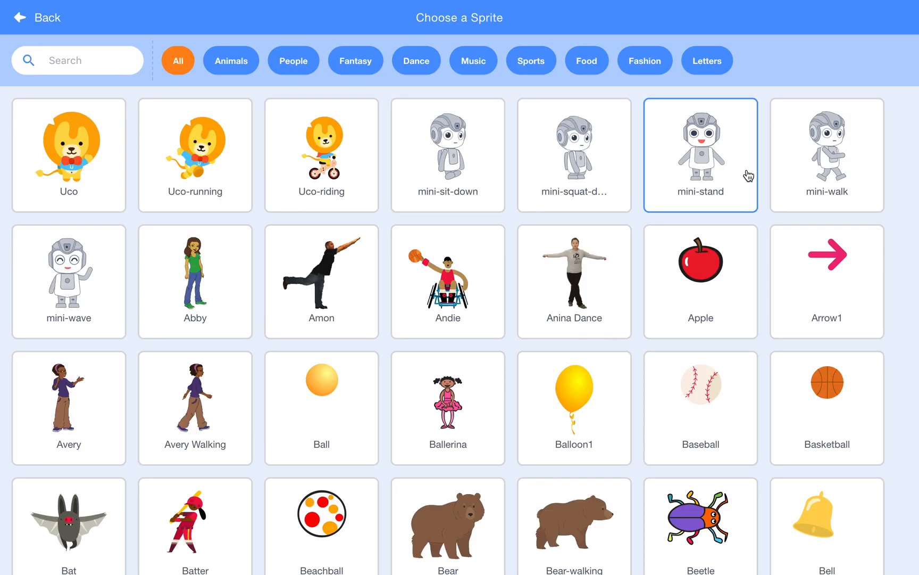
click(20, 21)
mouse_move(828, 550)
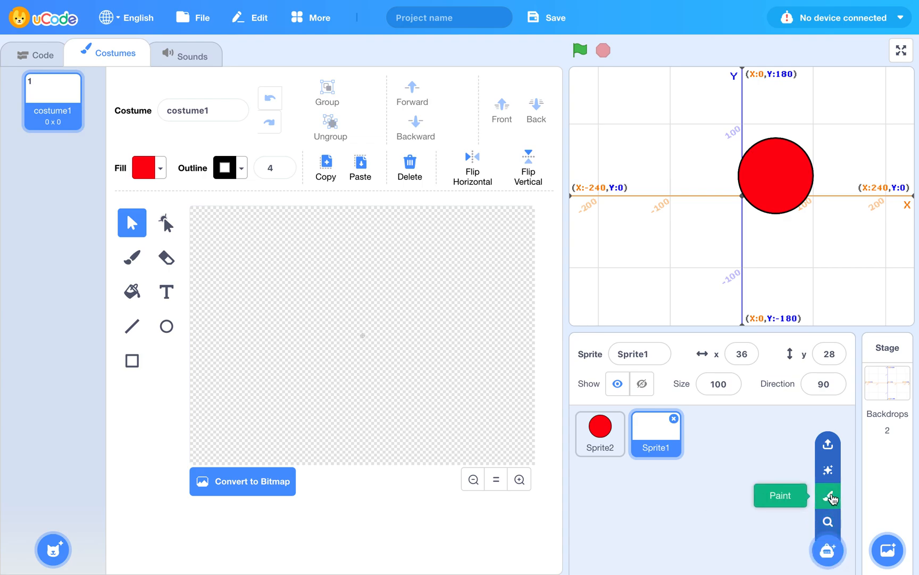
click(830, 497)
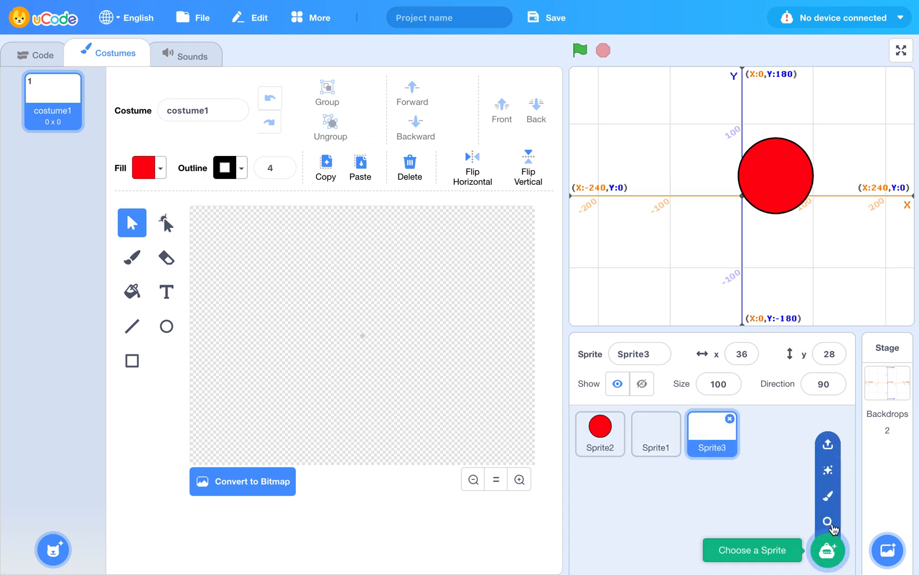
click(829, 498)
click(654, 444)
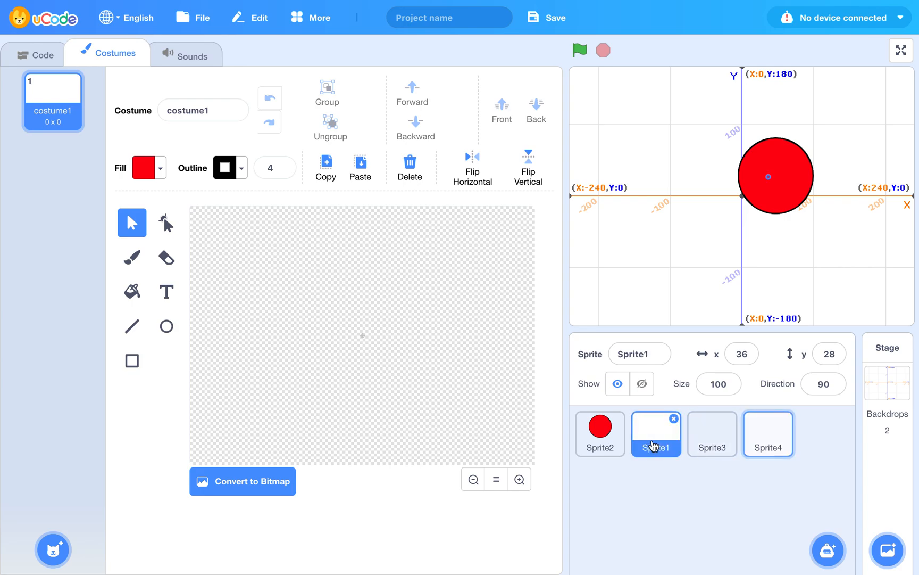
click(604, 447)
click(726, 443)
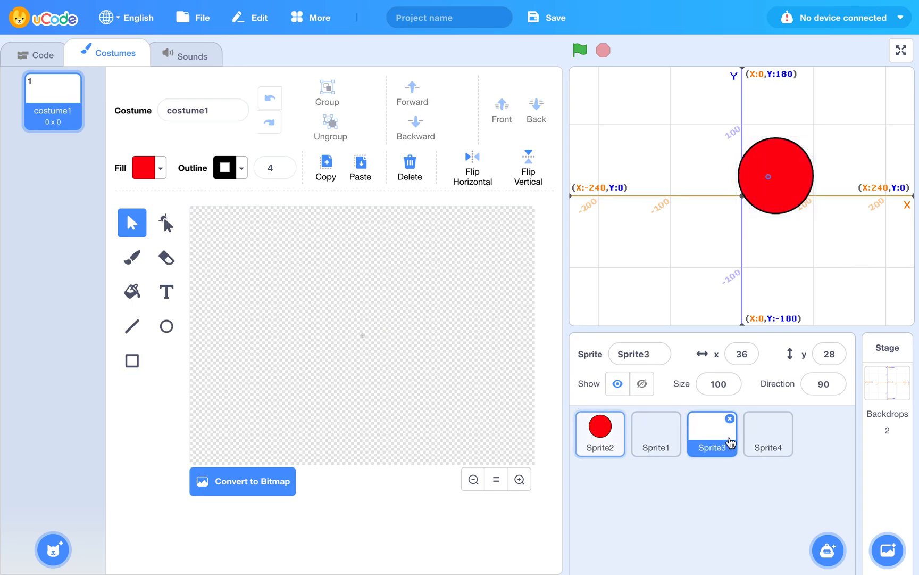
click(786, 442)
Step: Copy the red circle from Sprite2 and paste it into the costumes of Sprite1, Sprite3 and Sprite4
click(600, 434)
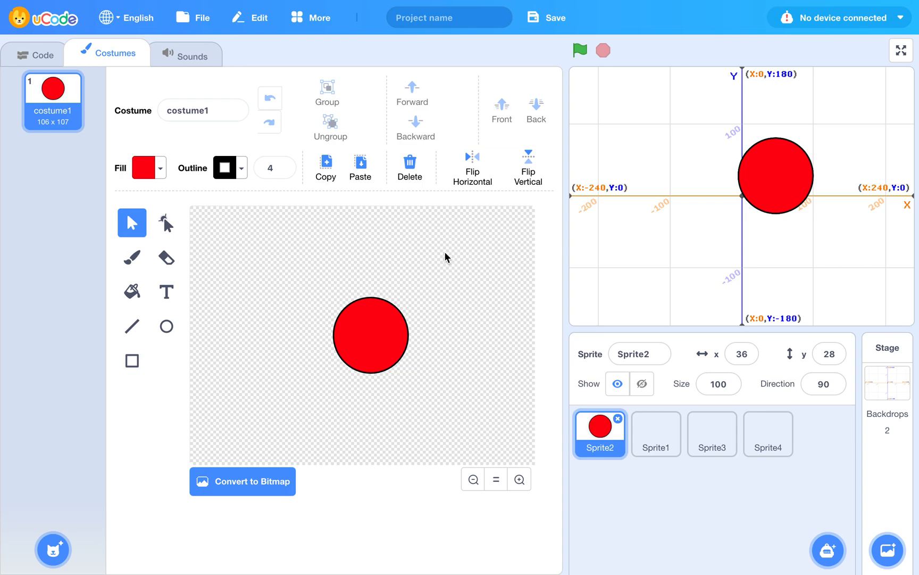
drag(451, 298, 291, 427)
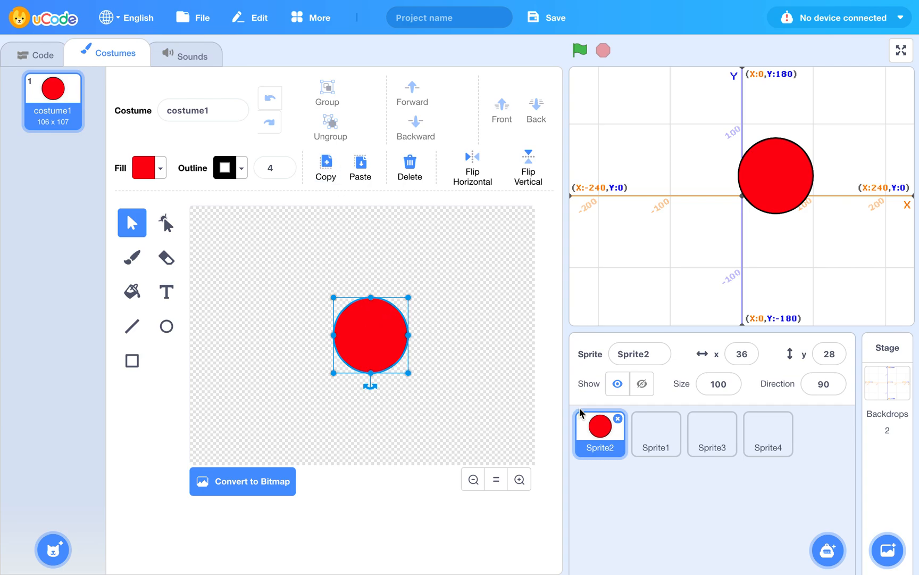
click(663, 443)
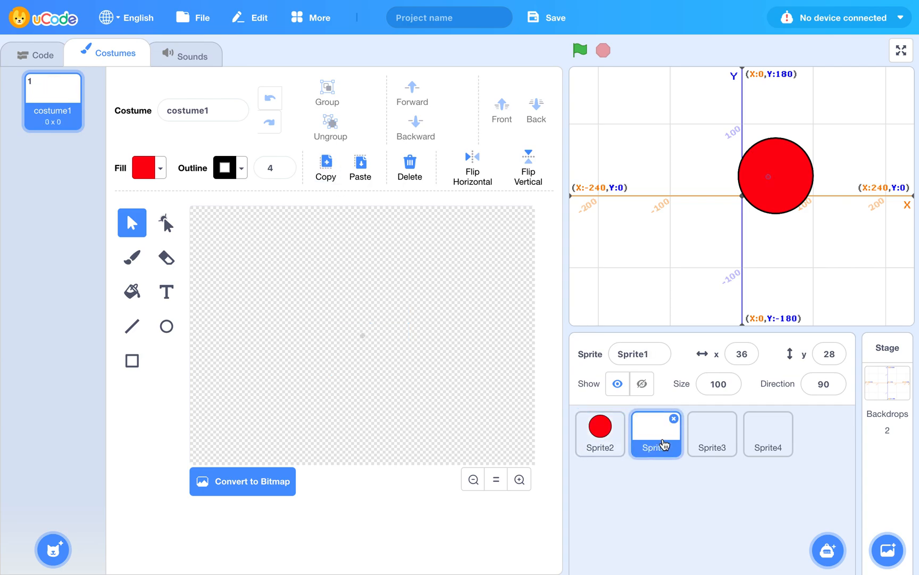
click(360, 166)
click(711, 445)
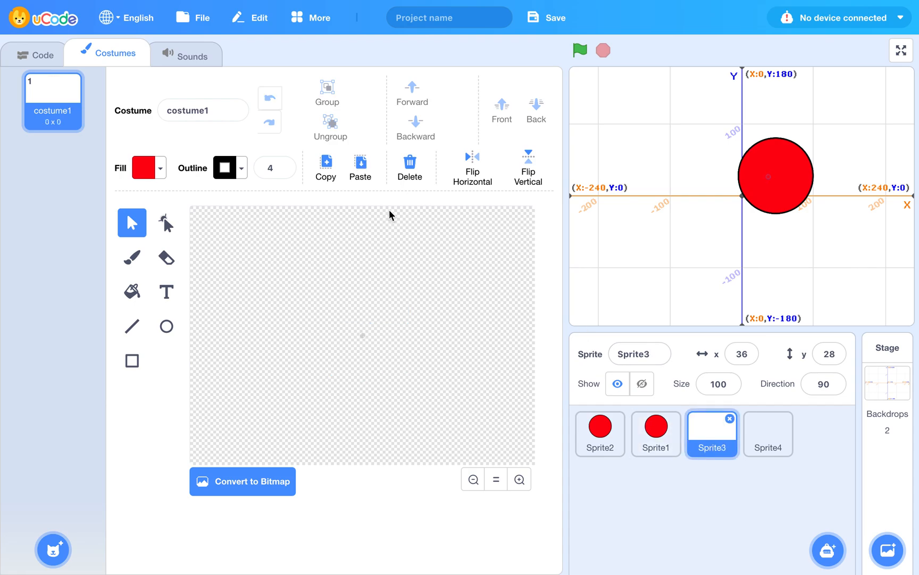
click(366, 167)
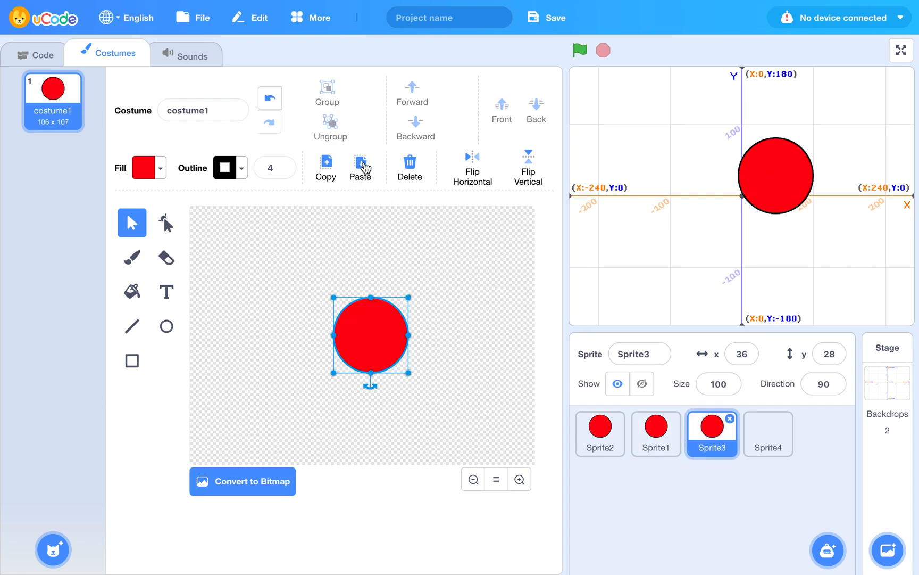
click(760, 440)
click(360, 169)
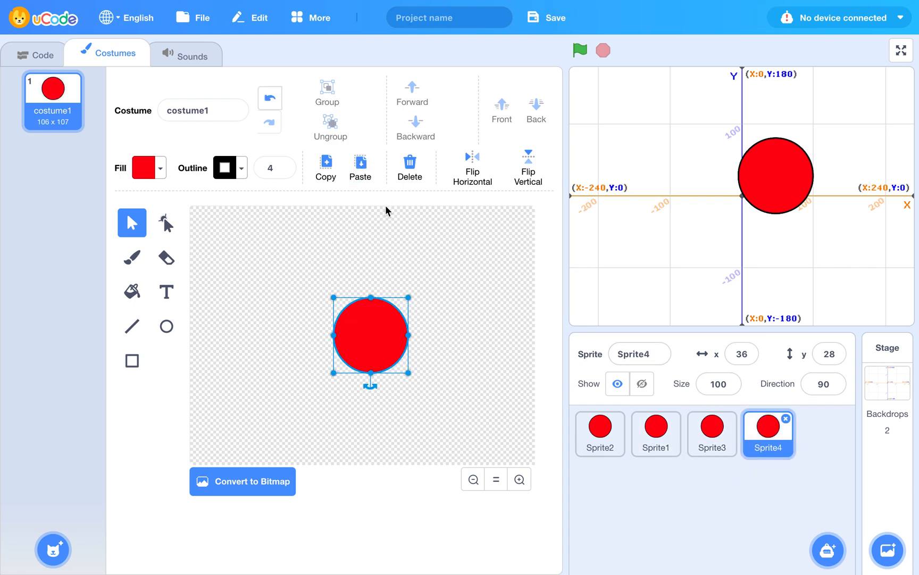
Step: Shrink the red circle in Sprite1's costume to about 76 x 77 and deselect it
click(468, 336)
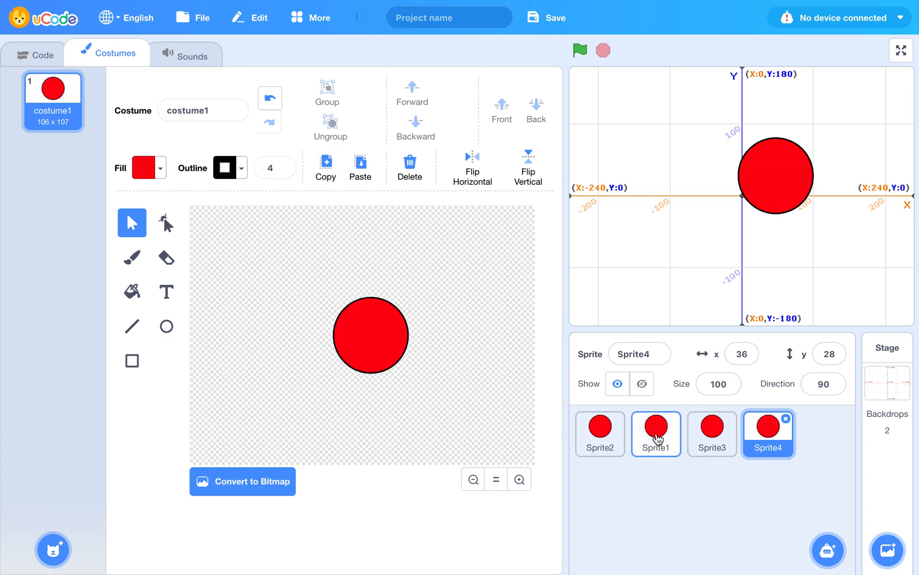
click(606, 434)
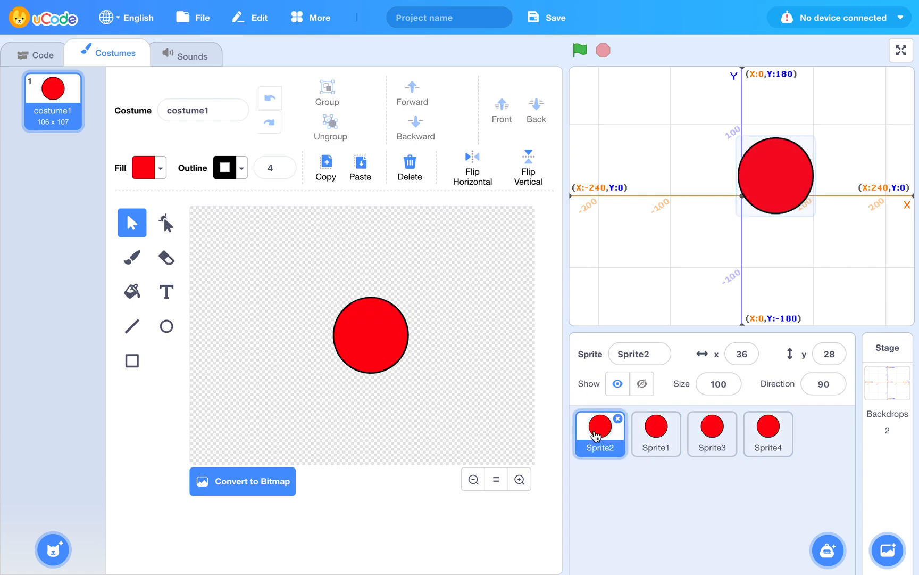
click(664, 436)
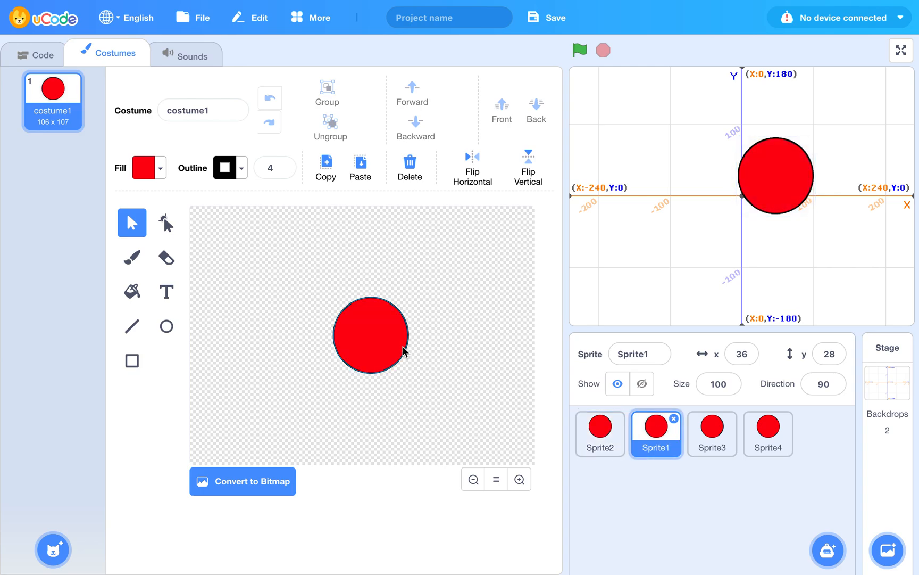
click(381, 349)
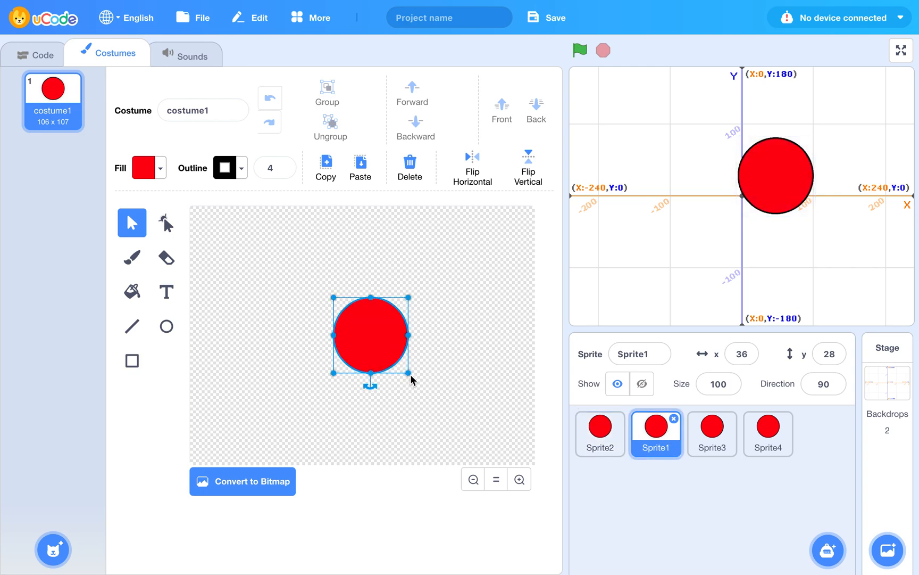
drag(408, 373, 368, 336)
click(421, 332)
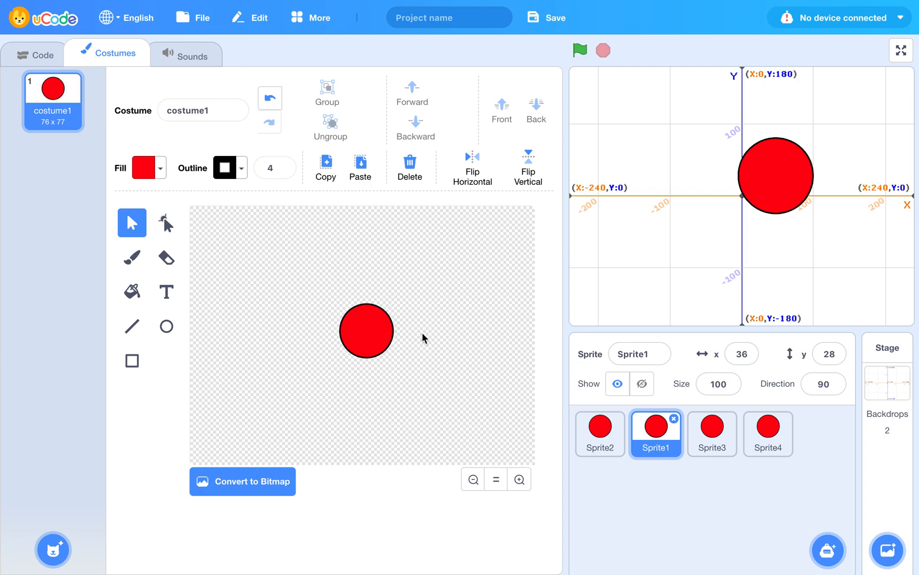
Step: Shrink the red circle in Sprite3's costume to about 65 x 65 and deselect it
click(713, 429)
click(375, 343)
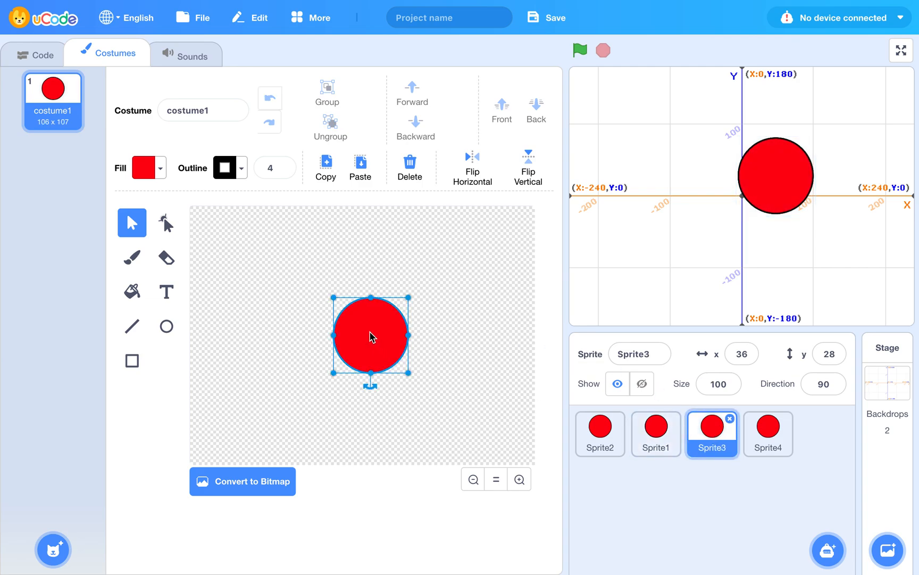
drag(409, 372, 365, 342)
click(414, 346)
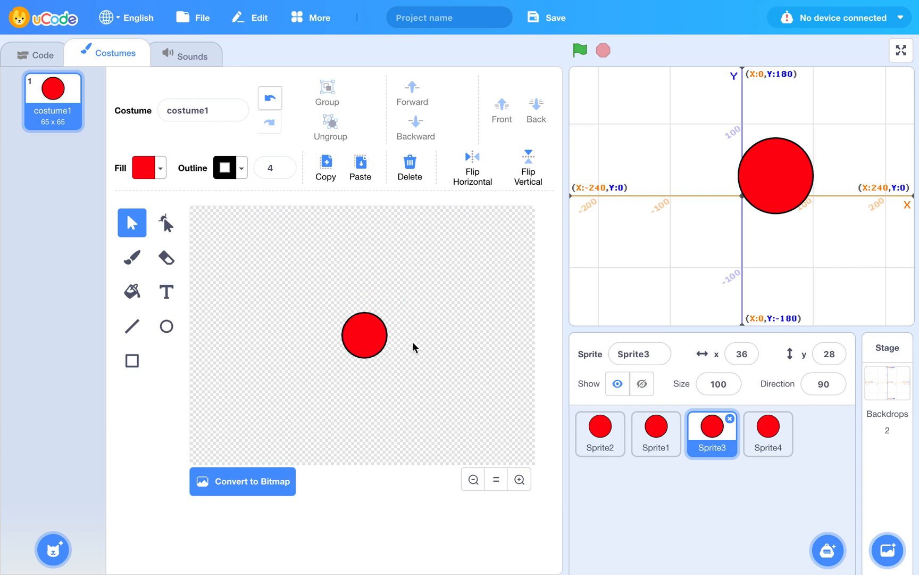
Step: Fill the circles of Sprite3 and Sprite4 with solid blue, colour value 66
click(162, 167)
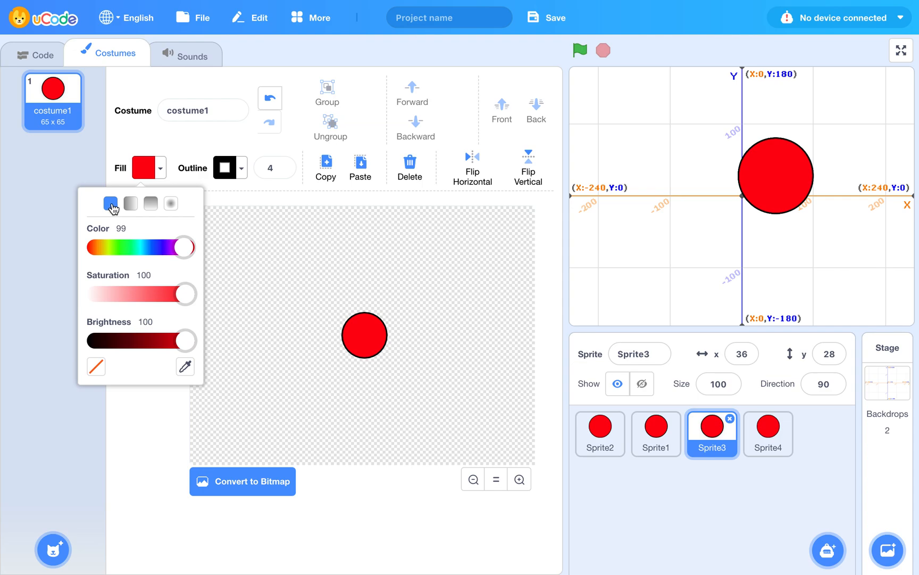
click(224, 201)
click(132, 292)
click(160, 171)
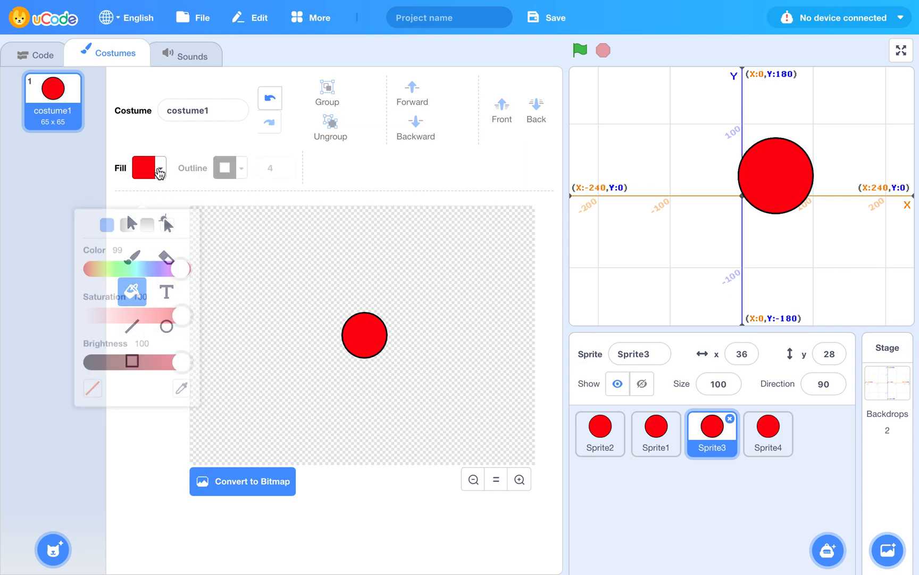
click(154, 247)
click(366, 338)
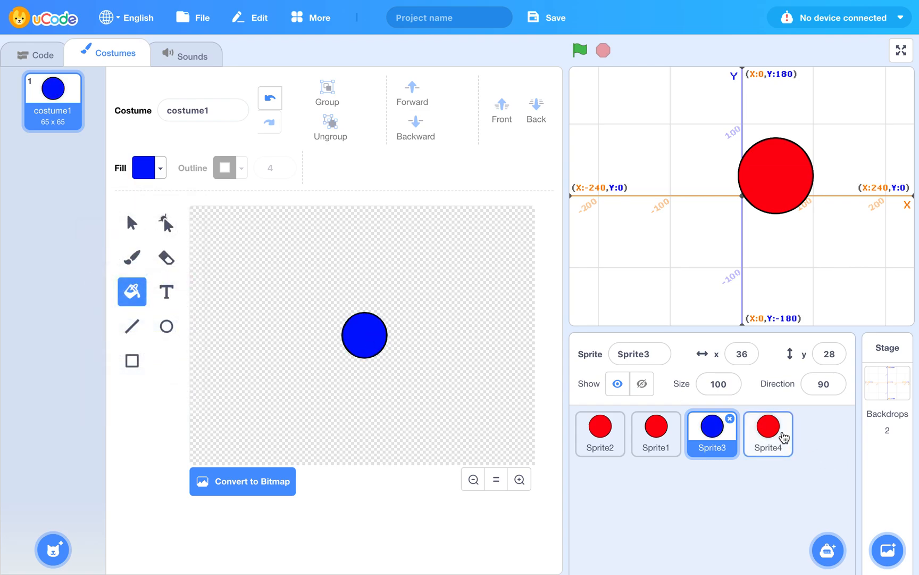
click(772, 432)
click(373, 330)
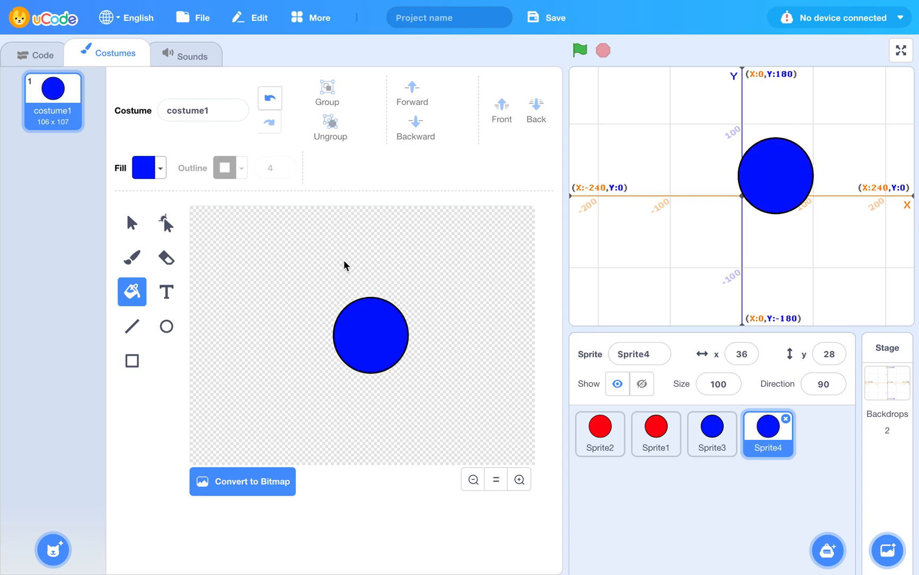
Step: Draw a narrow upright blue rectangle on Sprite2 from the red circle's centre to below its edge, and centre it horizontally
click(601, 427)
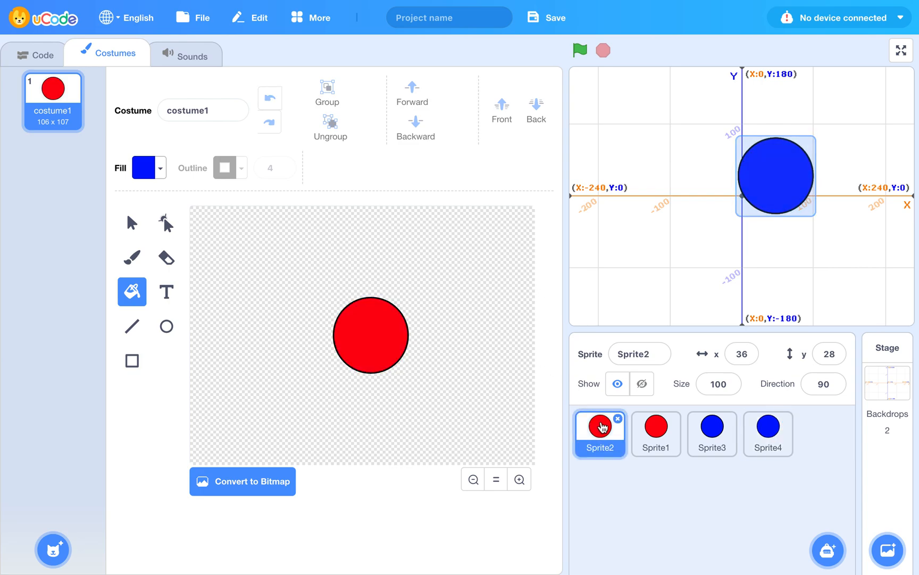
click(132, 361)
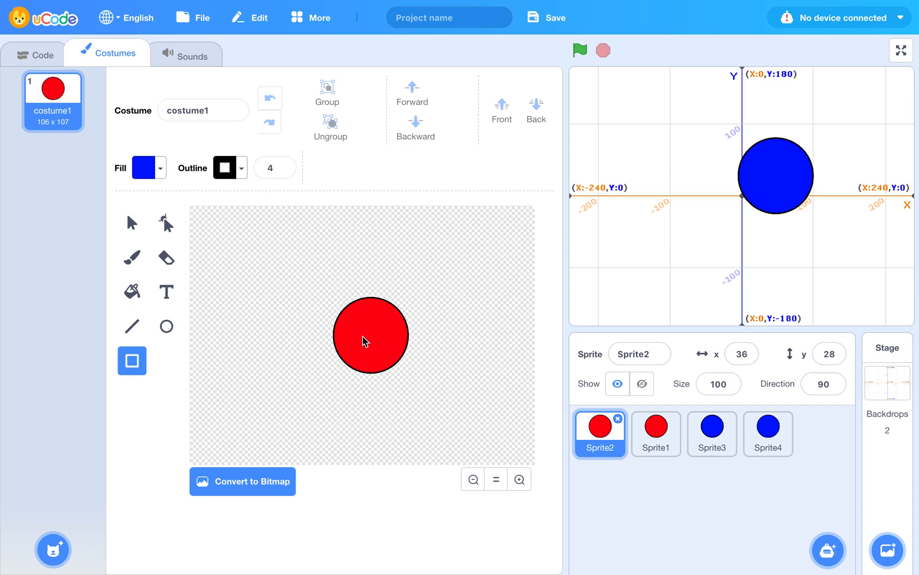
mouse_move(364, 335)
mouse_down()
mouse_move(387, 346)
mouse_move(380, 396)
mouse_up()
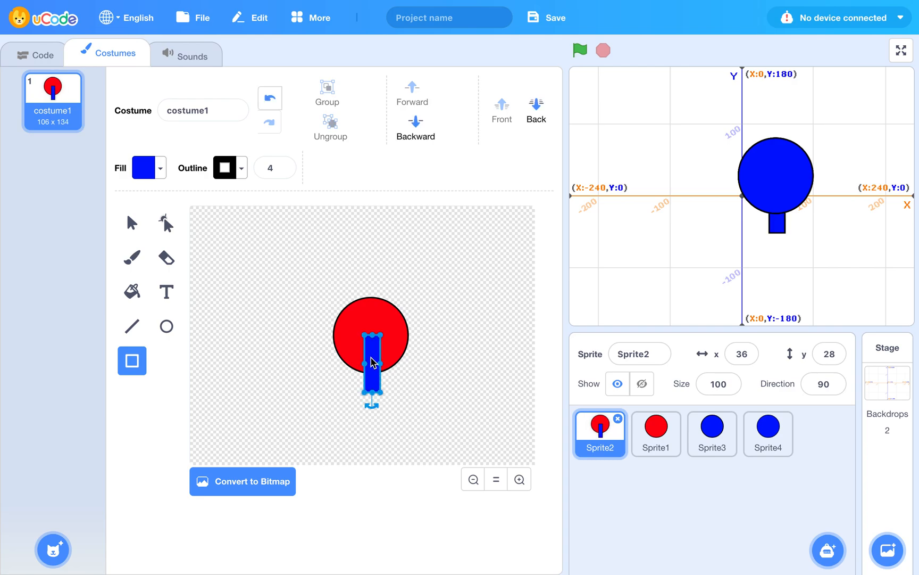
click(133, 233)
click(375, 349)
drag(374, 348, 378, 348)
click(456, 379)
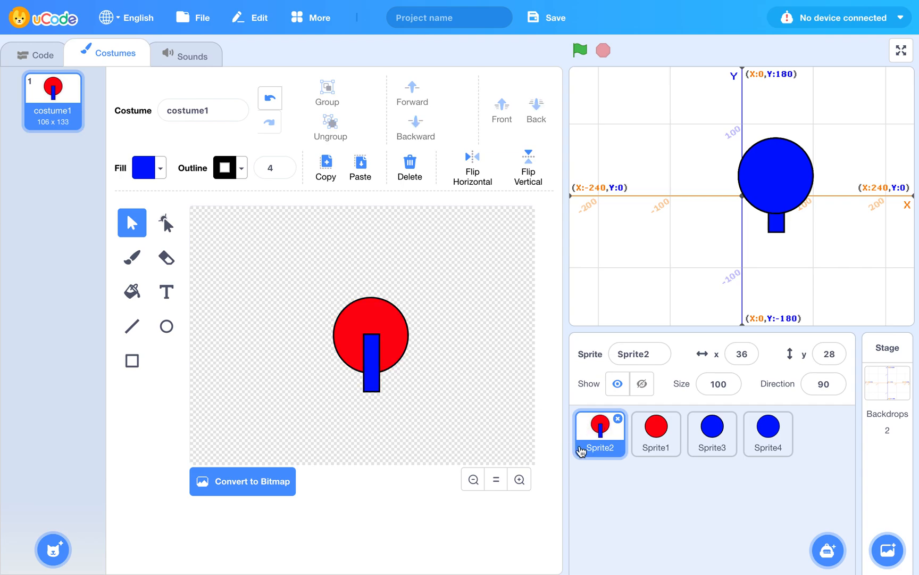
Step: Draw a horizontal and a vertical black line crossing at the centre of Sprite1's red circle
click(656, 432)
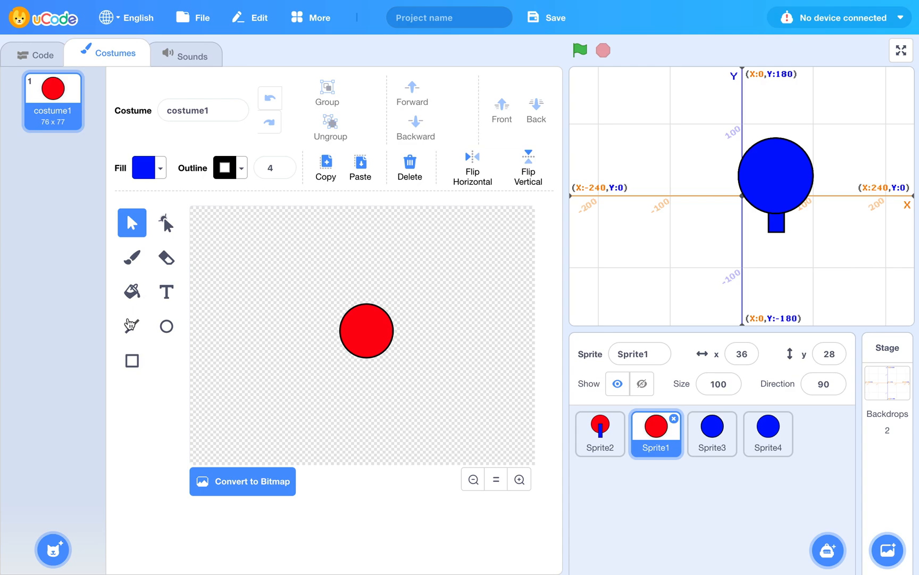
click(130, 325)
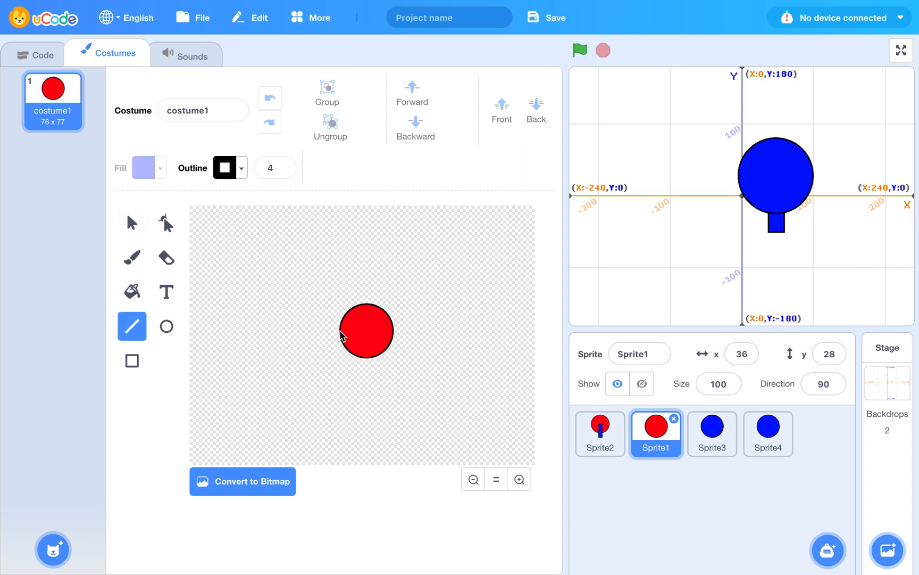
drag(340, 332, 395, 334)
drag(368, 352, 369, 307)
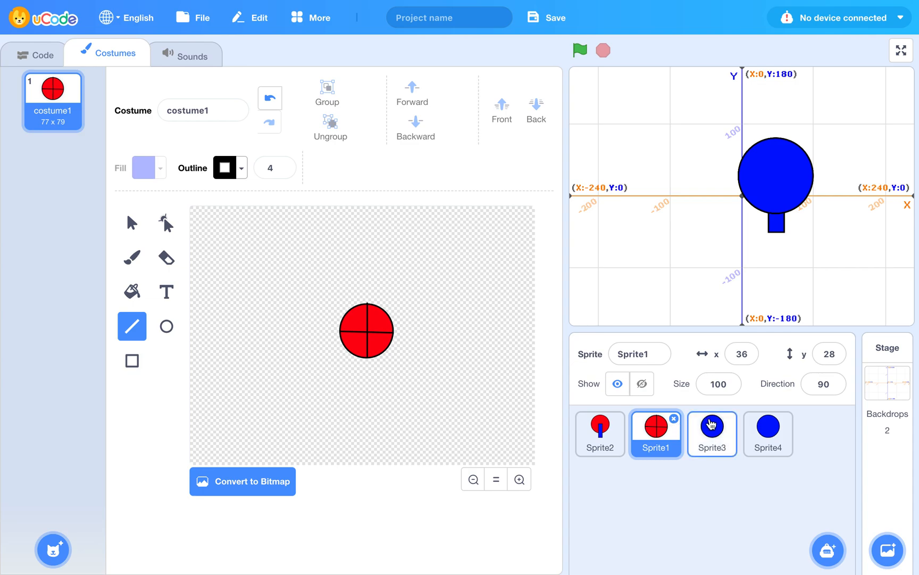
Step: Draw a narrow upright rectangle on Sprite3 from the blue circle's centre to below its edge, and fill it red
click(712, 426)
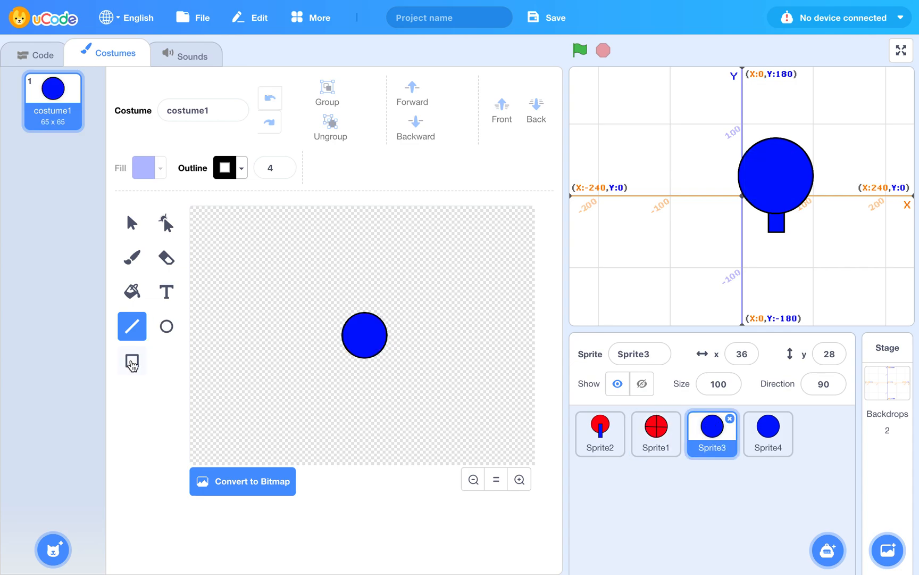
click(132, 361)
mouse_move(364, 334)
mouse_down()
mouse_move(372, 376)
mouse_move(365, 363)
mouse_up()
click(161, 171)
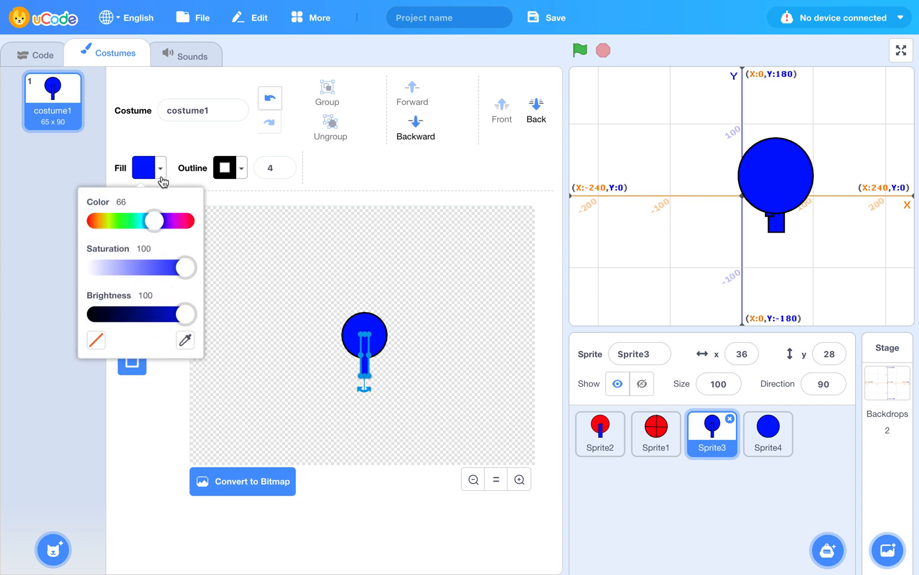
click(192, 223)
click(175, 380)
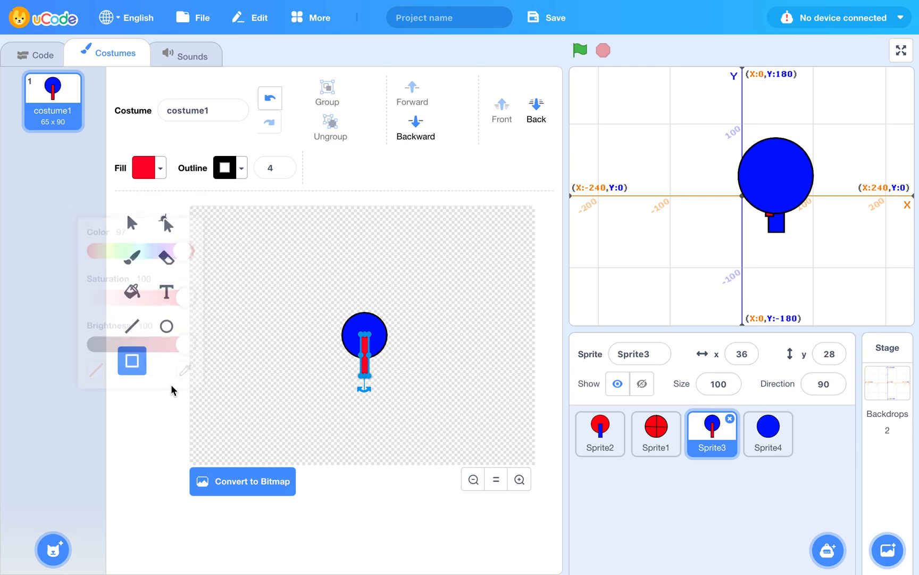
Step: Draw a horizontal and a vertical black line crossing near the centre of Sprite4's blue circle
click(769, 436)
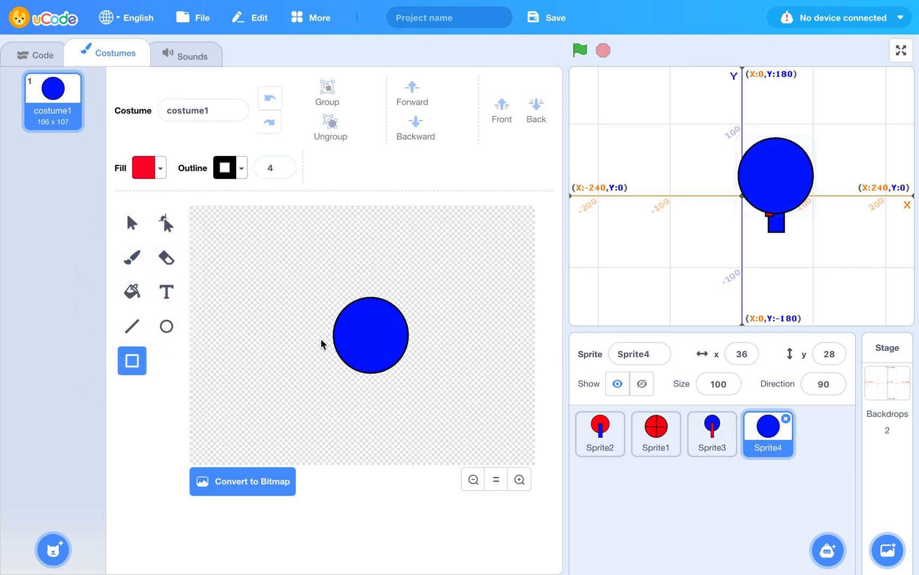
click(132, 326)
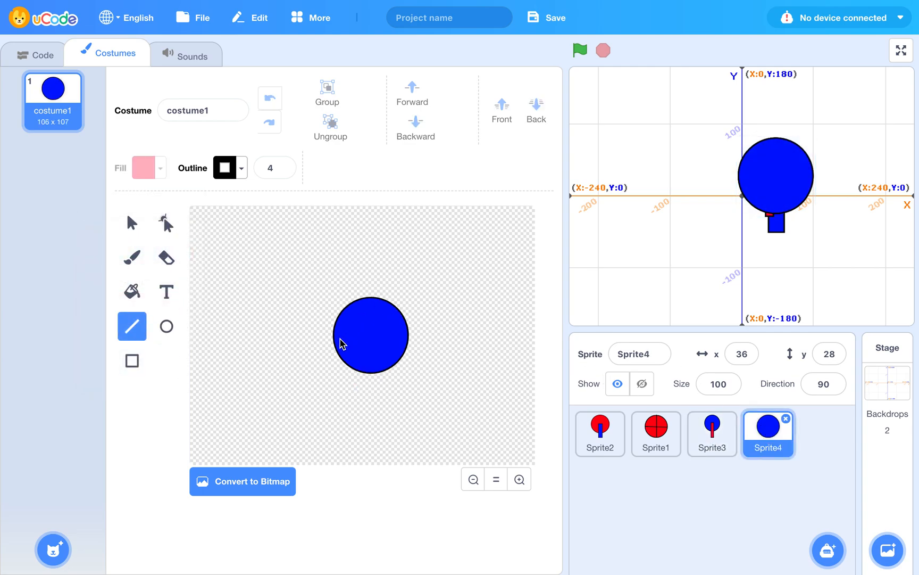
drag(335, 339, 409, 340)
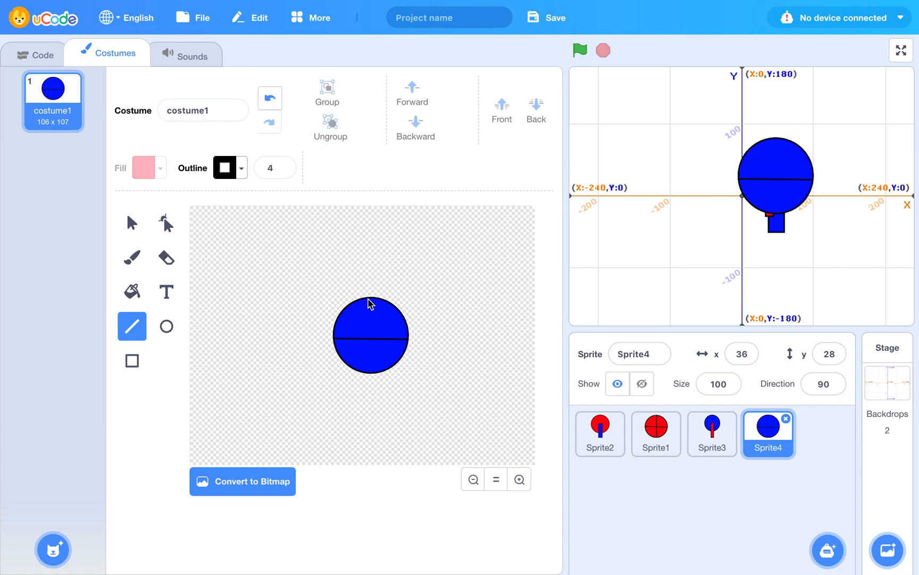
drag(371, 311, 369, 372)
click(660, 438)
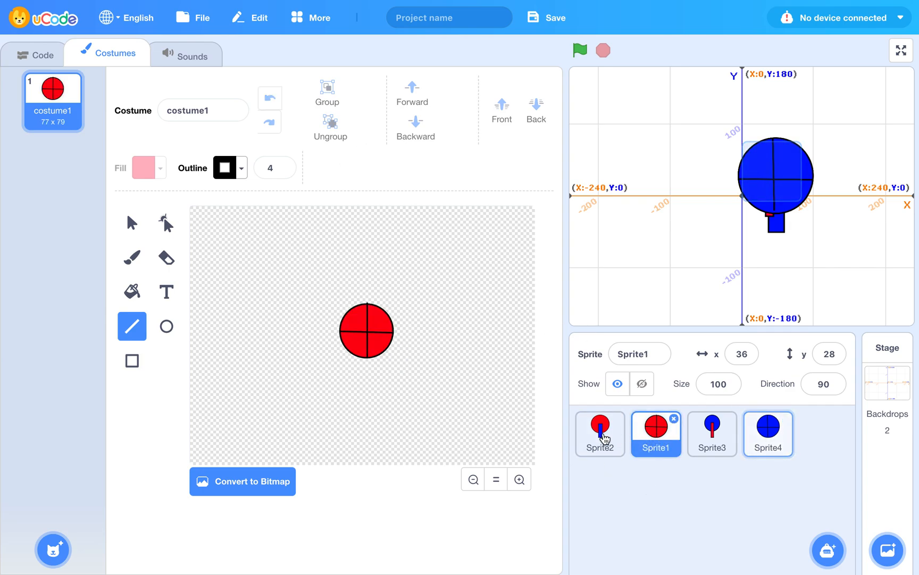
click(600, 435)
click(705, 431)
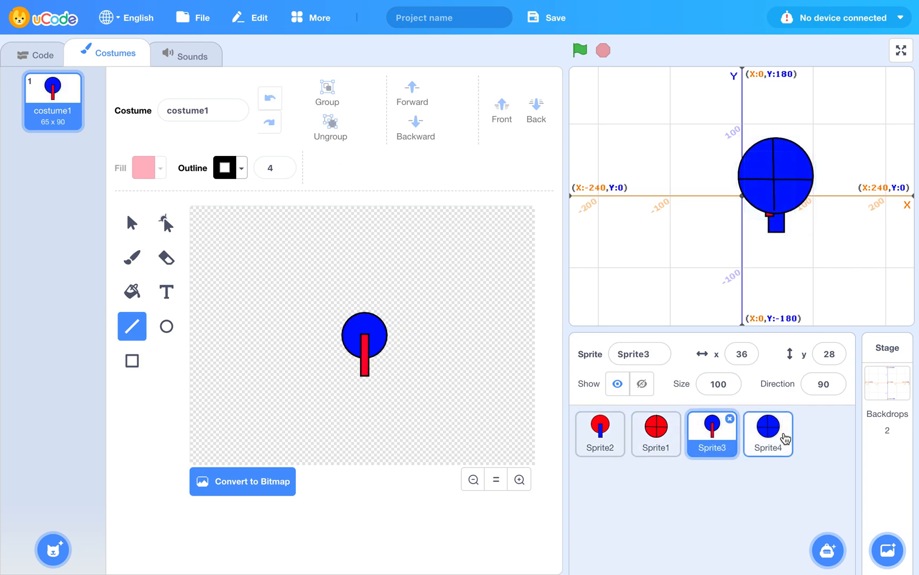
click(774, 429)
click(599, 434)
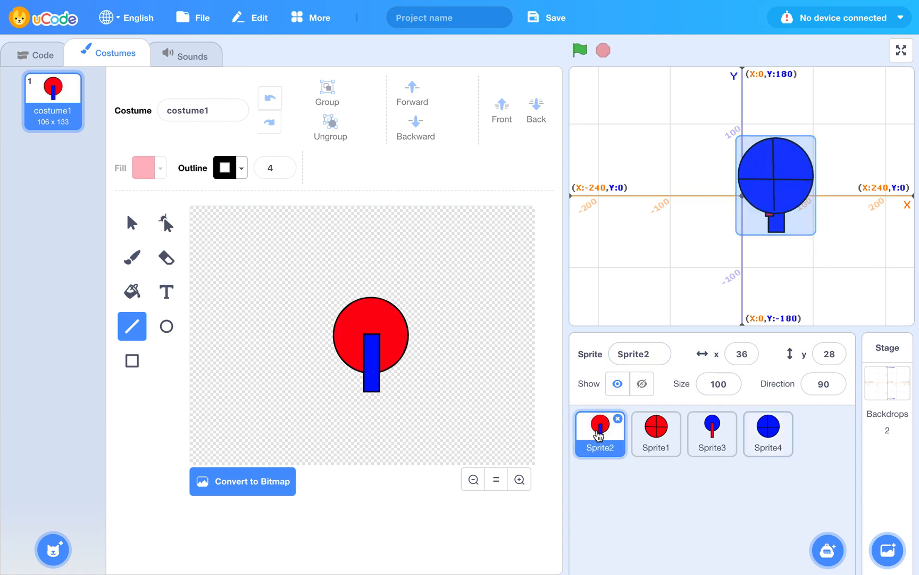
Step: Delete the blank backdrop1 from the stage, keeping only the Xy-grid backdrop
click(889, 382)
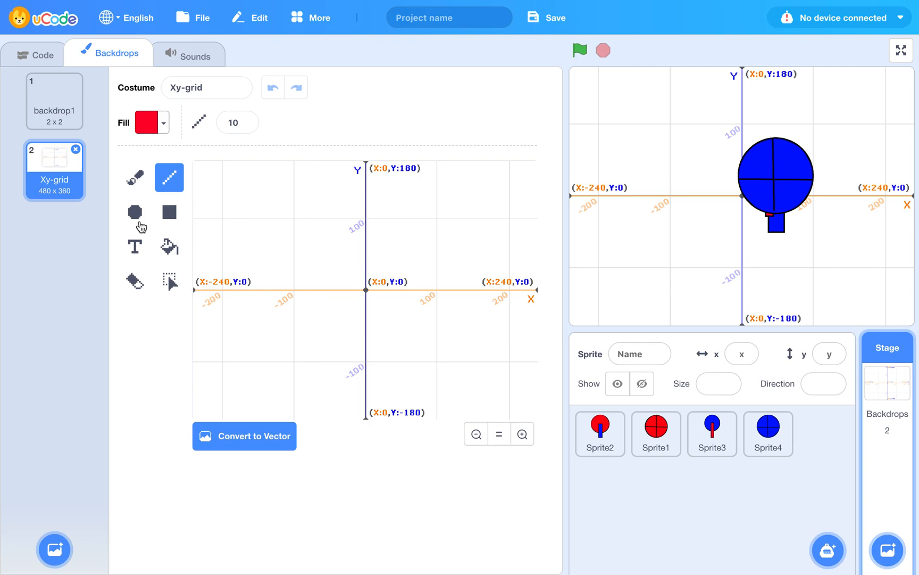
click(55, 95)
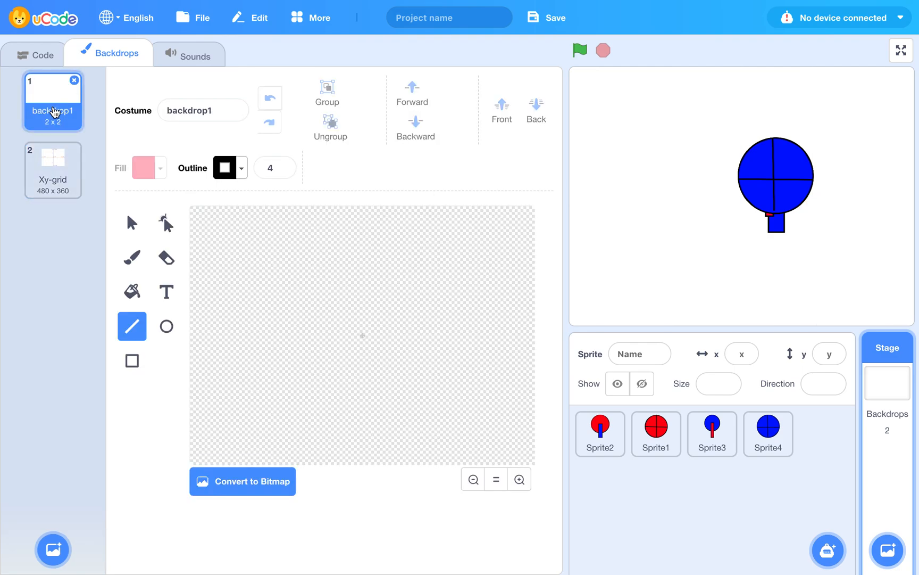
click(58, 168)
click(51, 109)
click(56, 184)
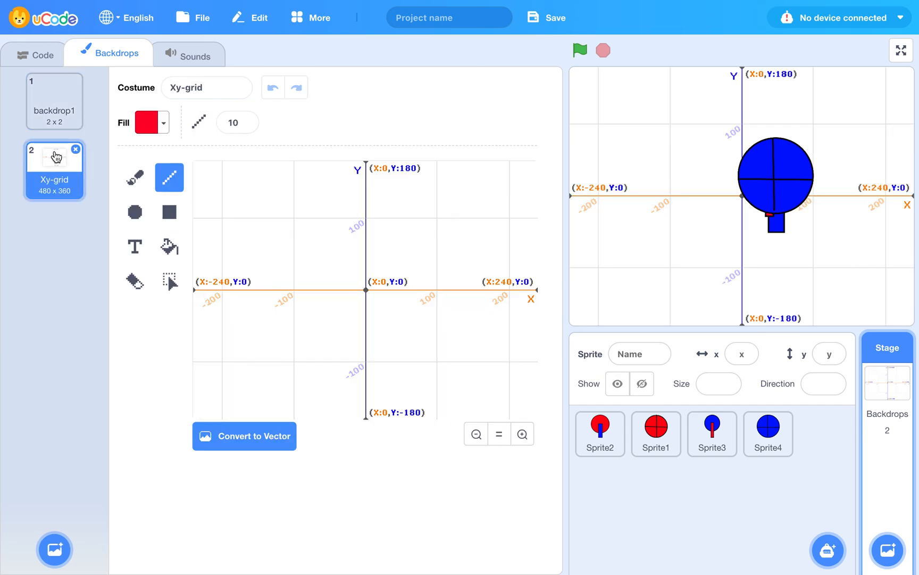
click(53, 114)
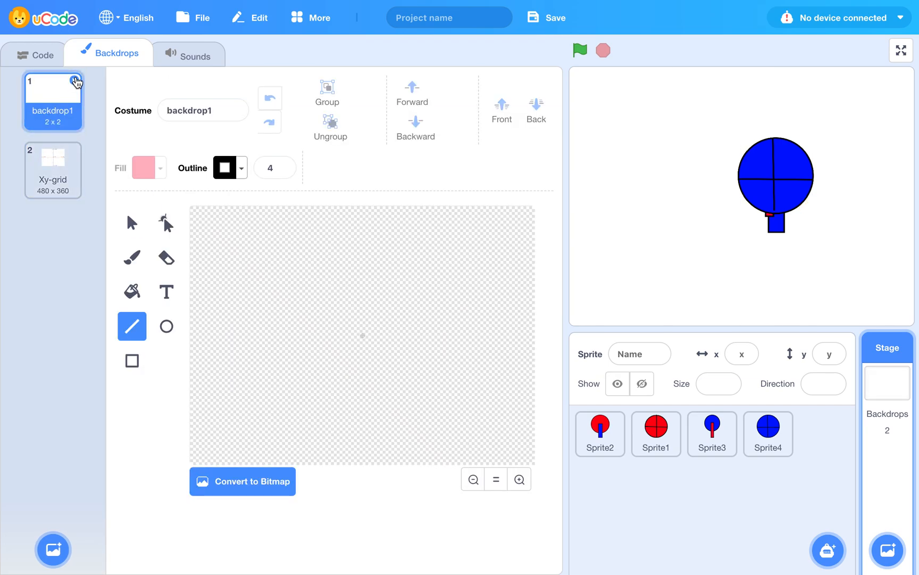
click(75, 81)
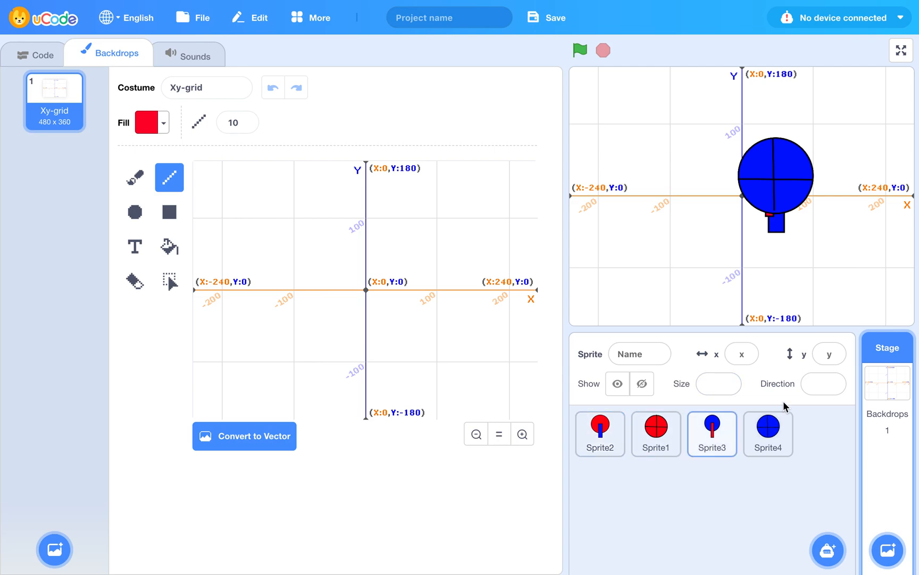
Step: Hide all four sprites, Sprite2, Sprite1, Sprite3 and Sprite4, on the stage
click(604, 431)
click(643, 385)
click(656, 431)
click(642, 384)
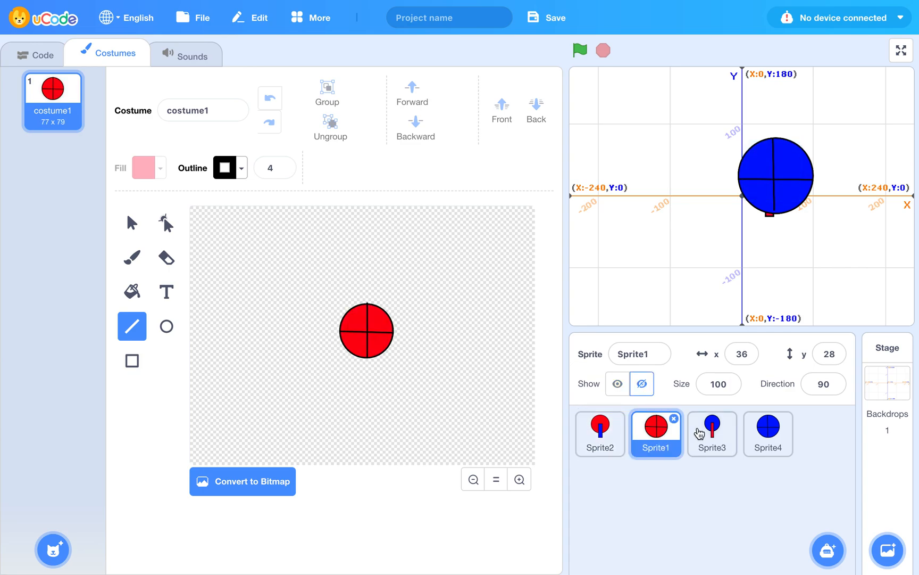
click(700, 433)
click(642, 384)
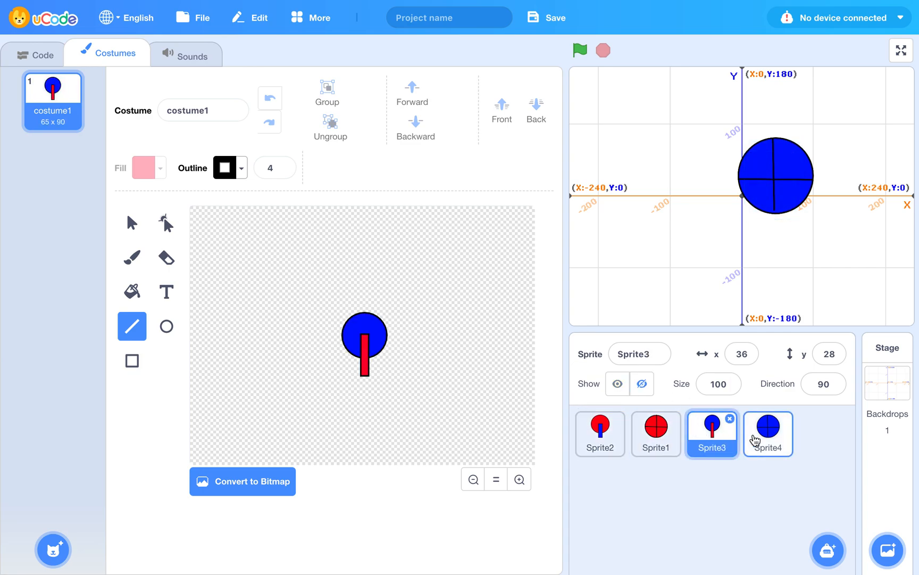
click(756, 440)
click(642, 384)
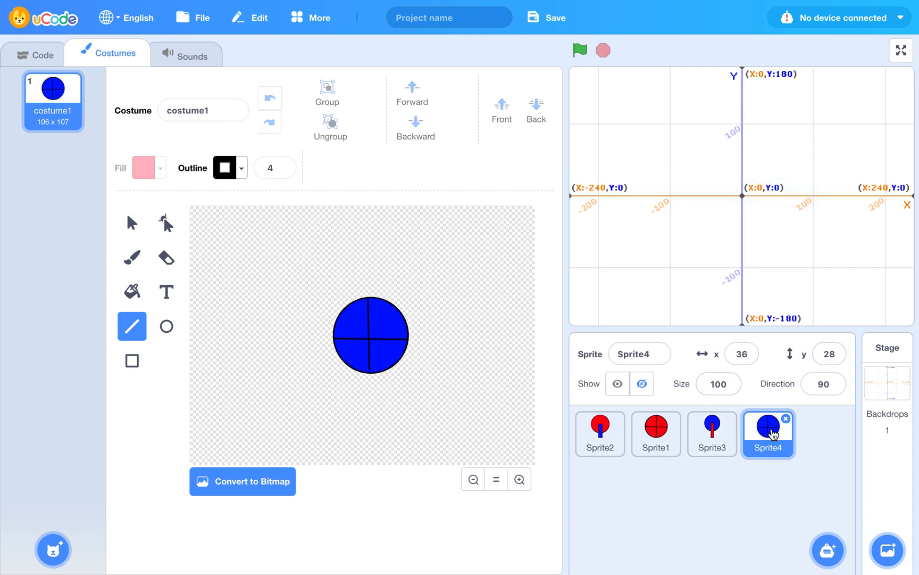
Step: Show Sprite4 and place it in the grid's lower-right quadrant at about x 64, y -89, and show Sprite3 in the lower-left quadrant
click(617, 384)
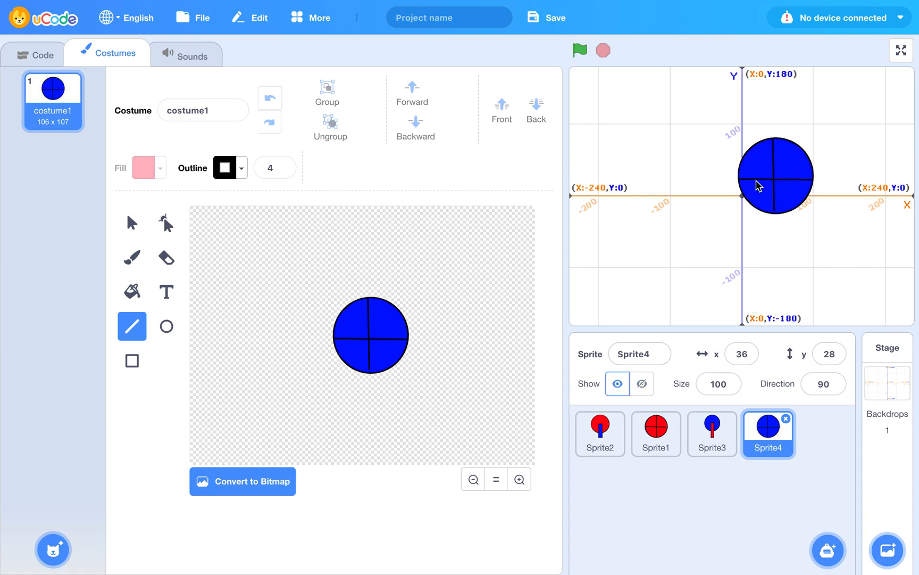
drag(774, 184, 785, 278)
click(719, 437)
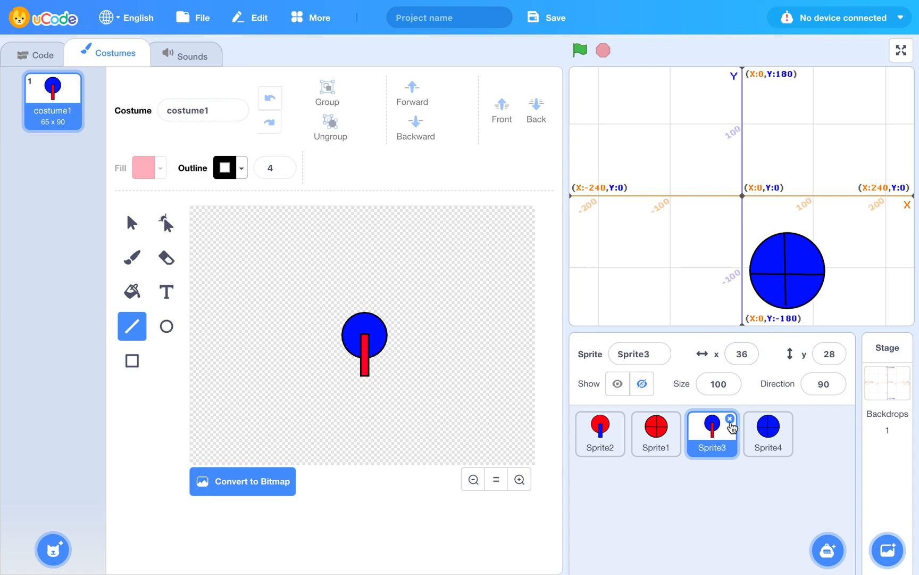
click(618, 384)
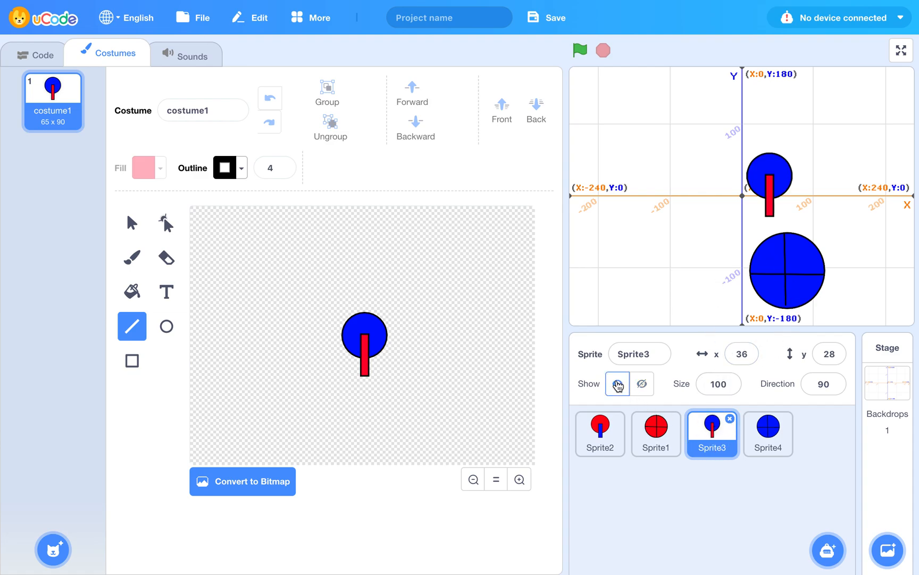
drag(769, 171, 678, 255)
drag(794, 266, 803, 255)
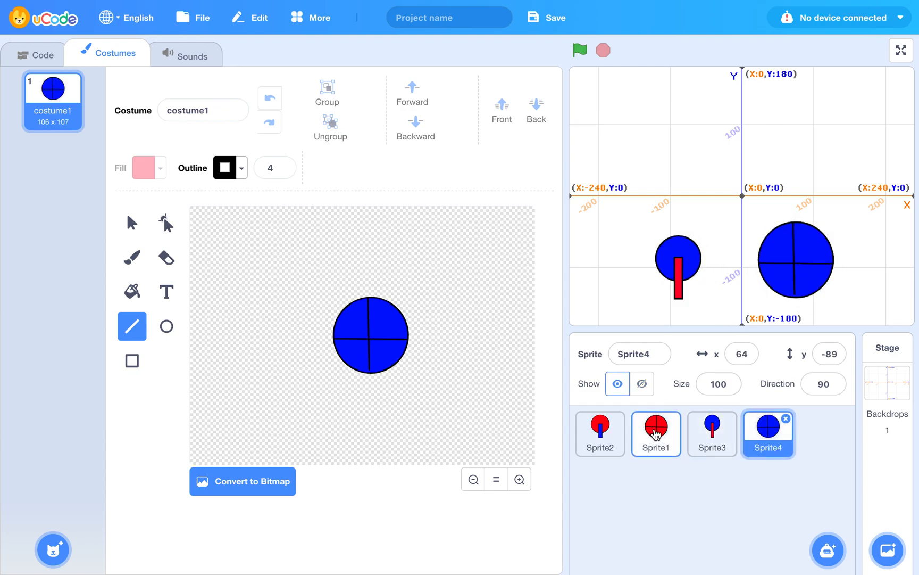
Step: Show Sprite1 at about x 60, y 85 in the upper-right quadrant and Sprite2 at about x -120, y 83 in the upper-left
click(656, 434)
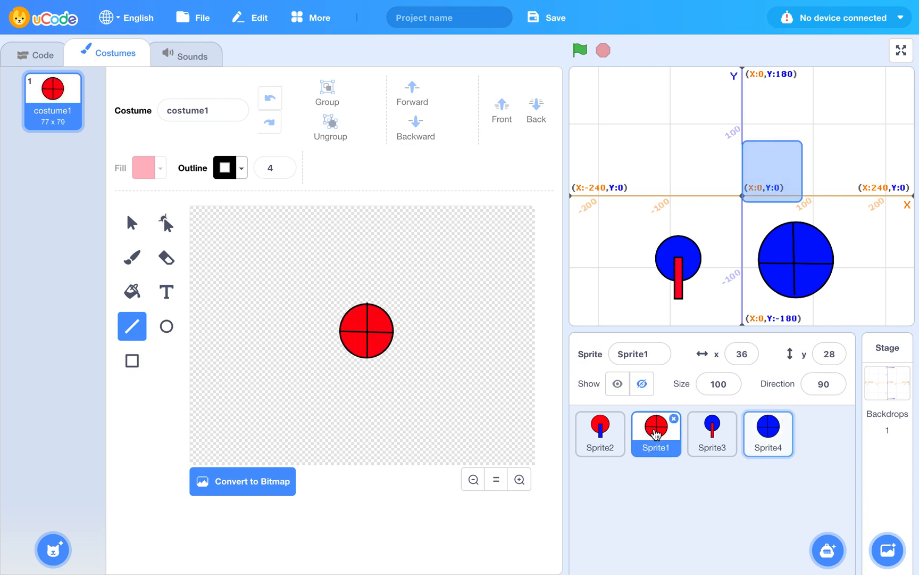
click(618, 383)
drag(778, 171, 796, 130)
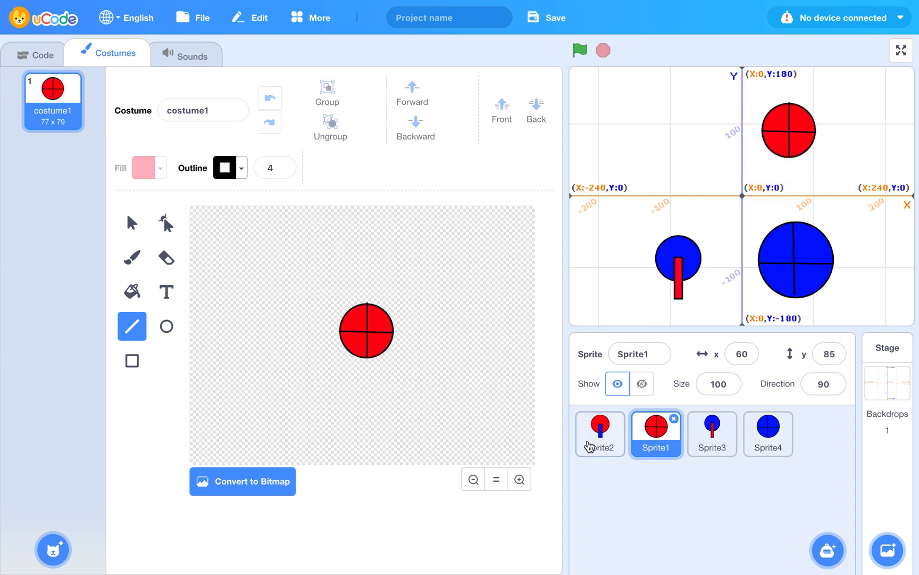
click(588, 447)
click(618, 383)
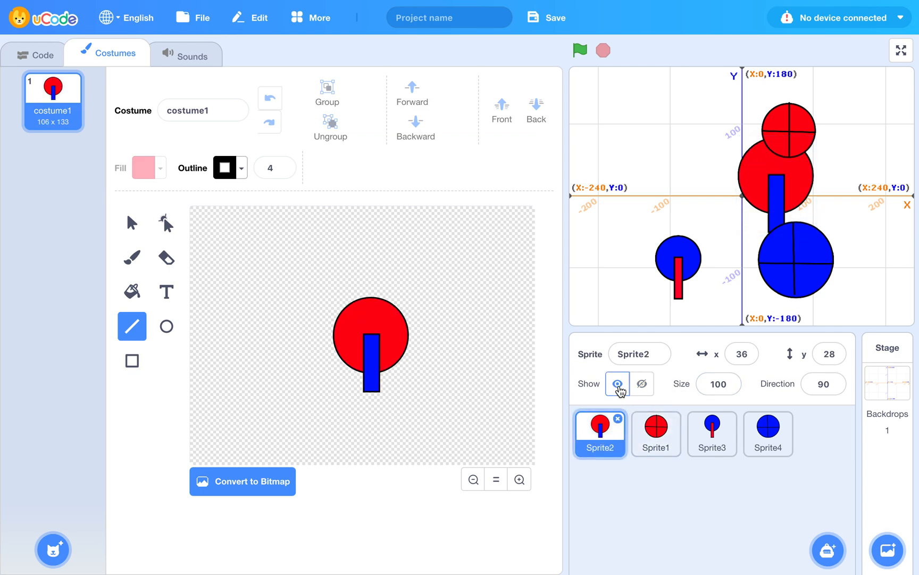
drag(766, 186, 654, 143)
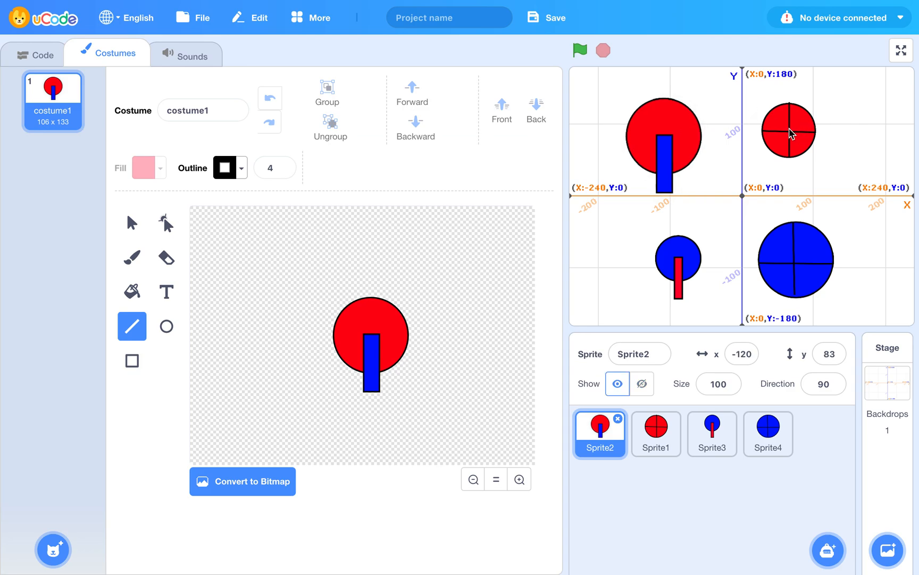
Step: Reposition Sprite1 to about x 93, y 93, nudge Sprite2 slightly up and right, and shift Sprite4 to about x 88, y -88
drag(791, 134, 816, 127)
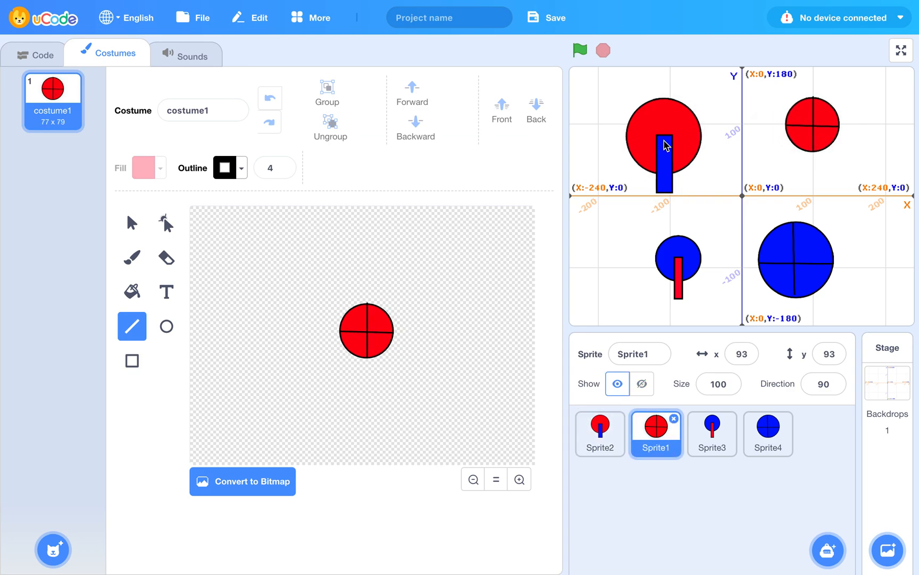
drag(665, 131, 670, 116)
drag(801, 264, 818, 265)
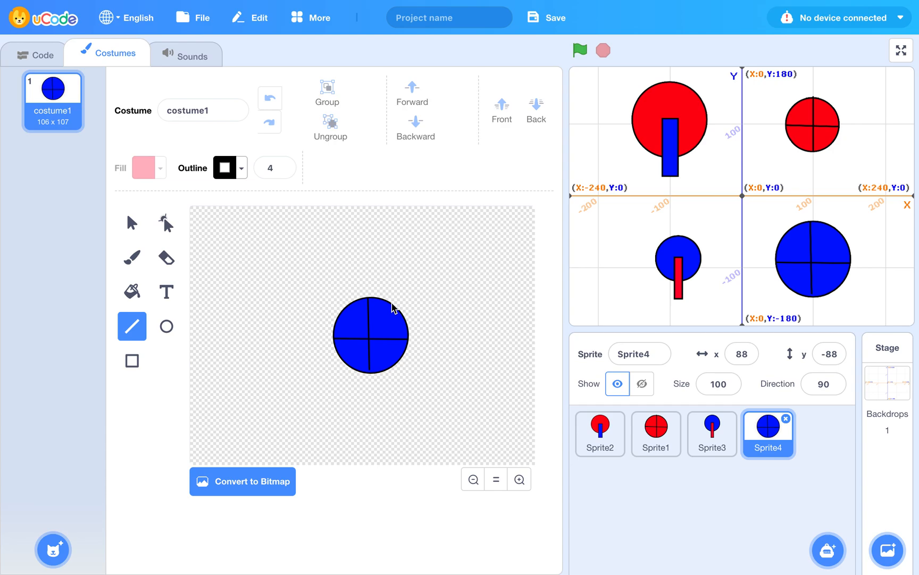
Step: Draw two near-black lines of width 10 on the Xy-grid backdrop, spanning above and below the two red circles like a belt
click(872, 391)
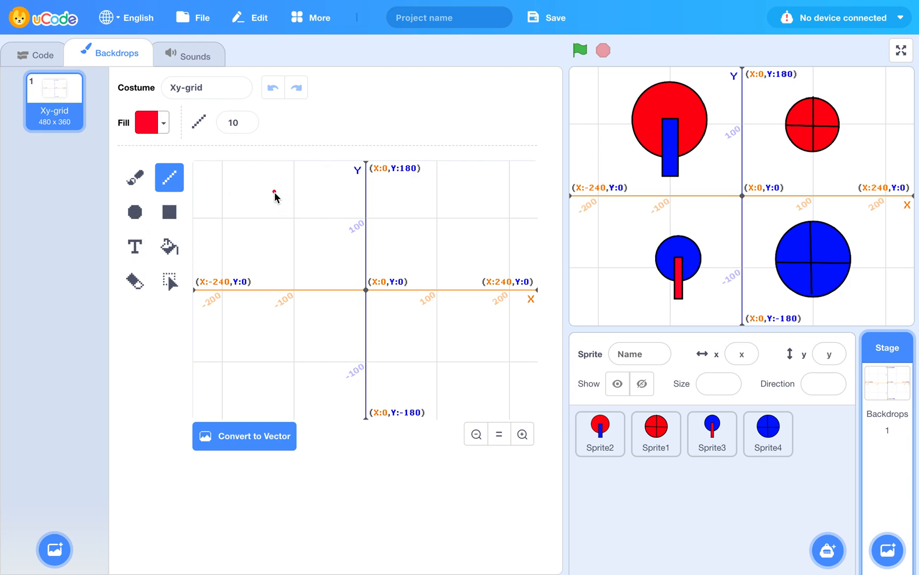
click(165, 122)
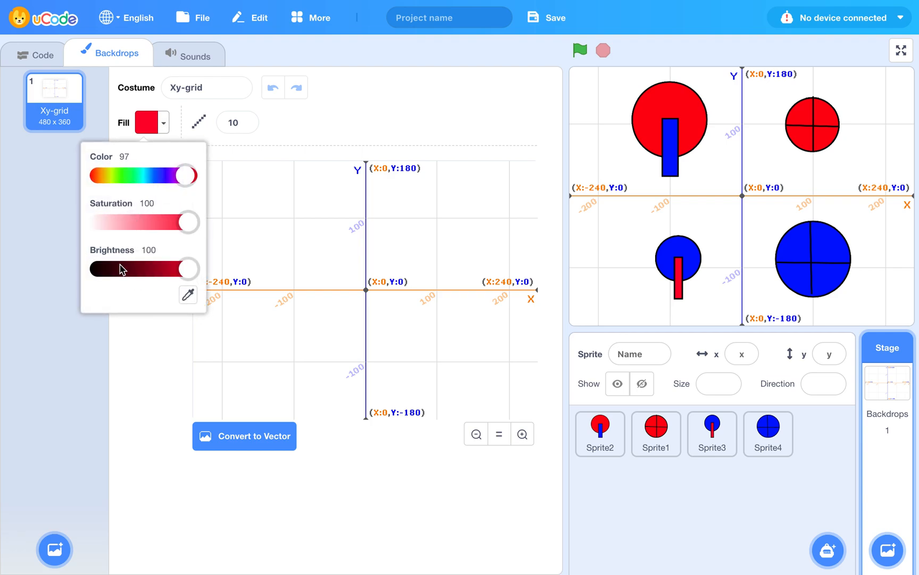
click(96, 271)
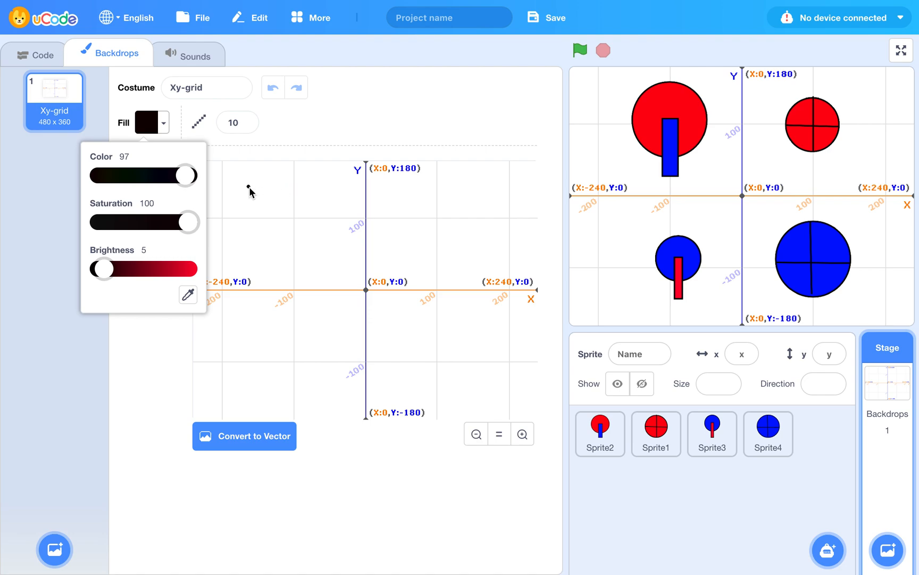
click(150, 335)
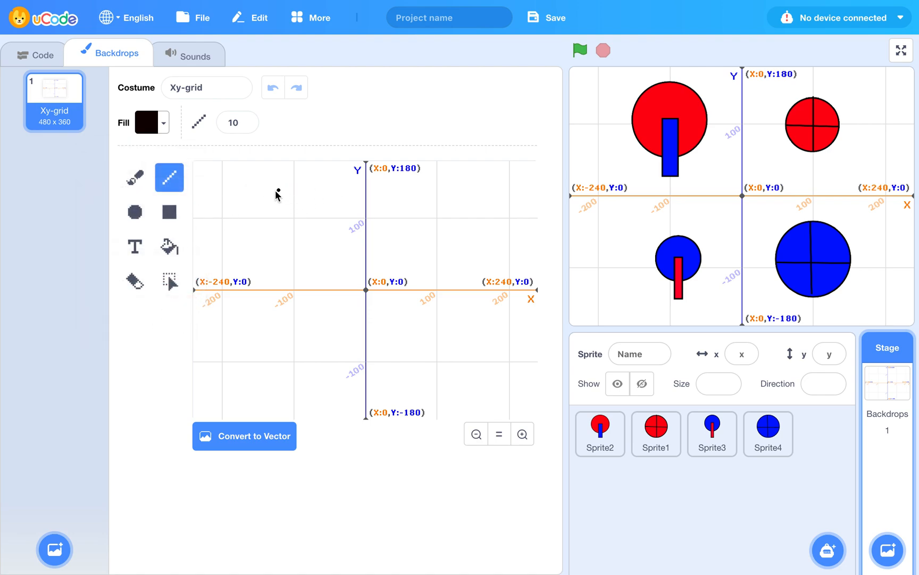
drag(272, 191, 461, 220)
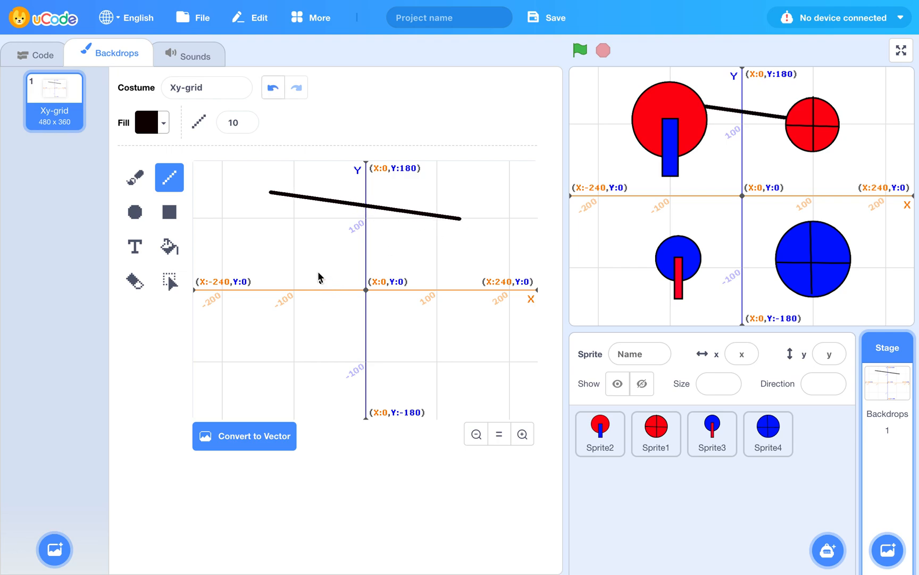
drag(266, 271, 457, 265)
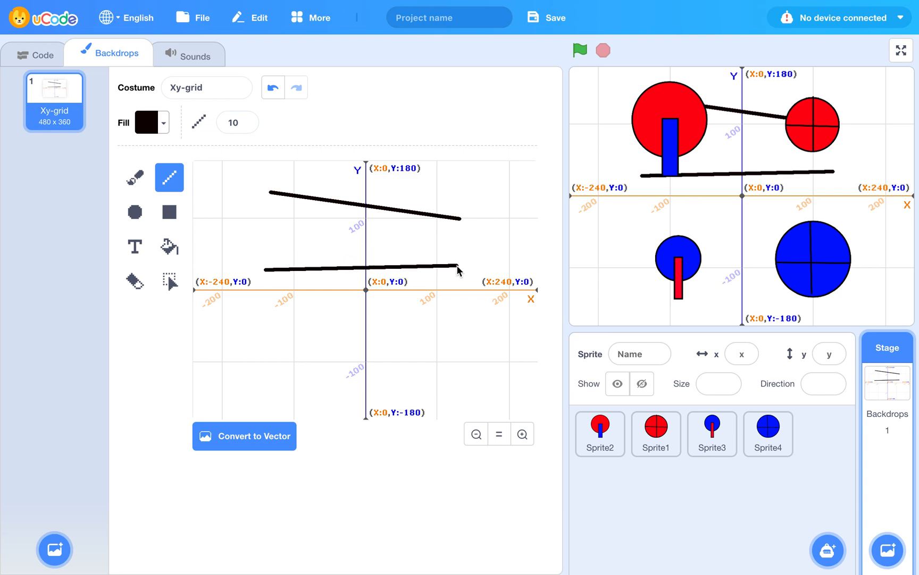
click(169, 281)
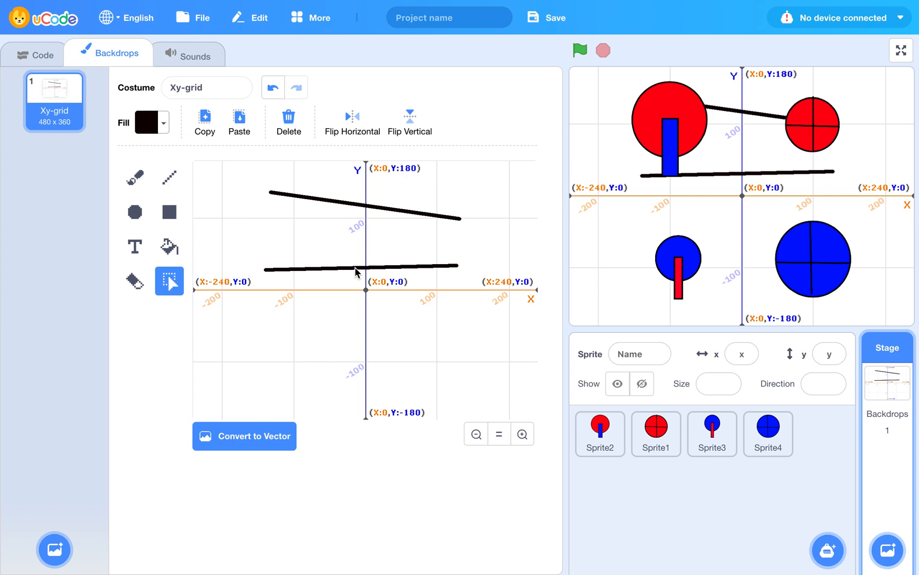
drag(368, 260, 374, 249)
click(413, 276)
mouse_move(303, 270)
mouse_down()
mouse_move(321, 262)
mouse_move(316, 270)
mouse_up()
click(284, 270)
drag(317, 226, 300, 283)
click(359, 303)
Step: Draw two black lines of width 10 on the backdrop, one rising and one falling towards Sprite4, as a belt for the blue circles
click(170, 178)
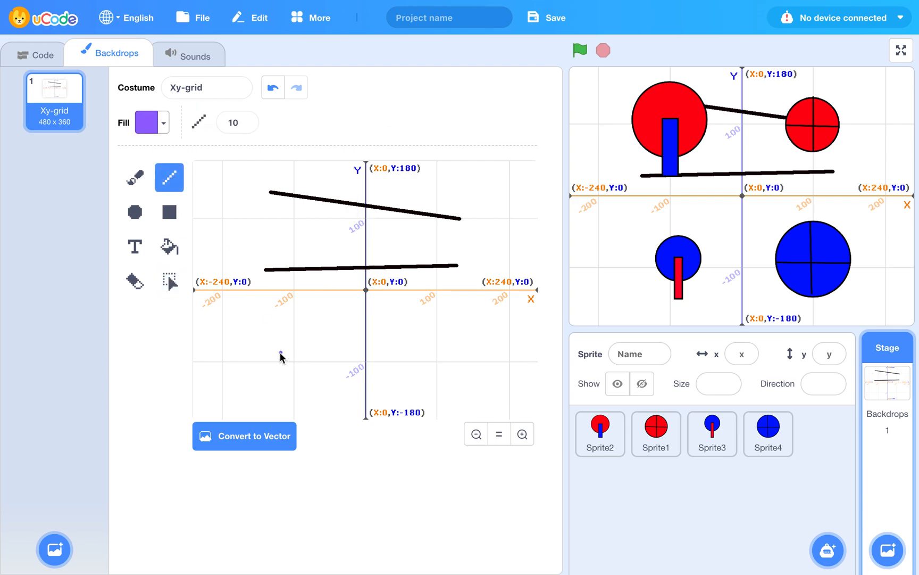
drag(280, 353, 460, 339)
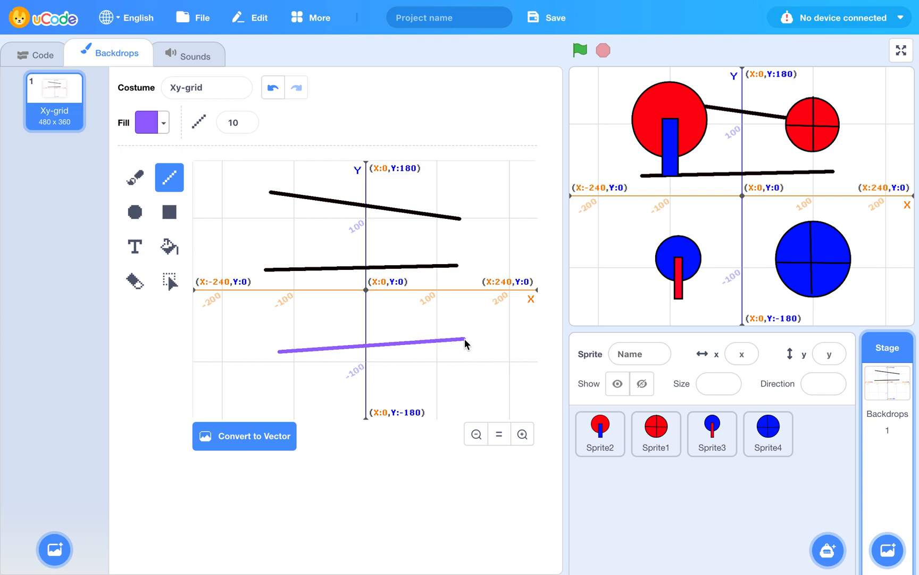
click(163, 122)
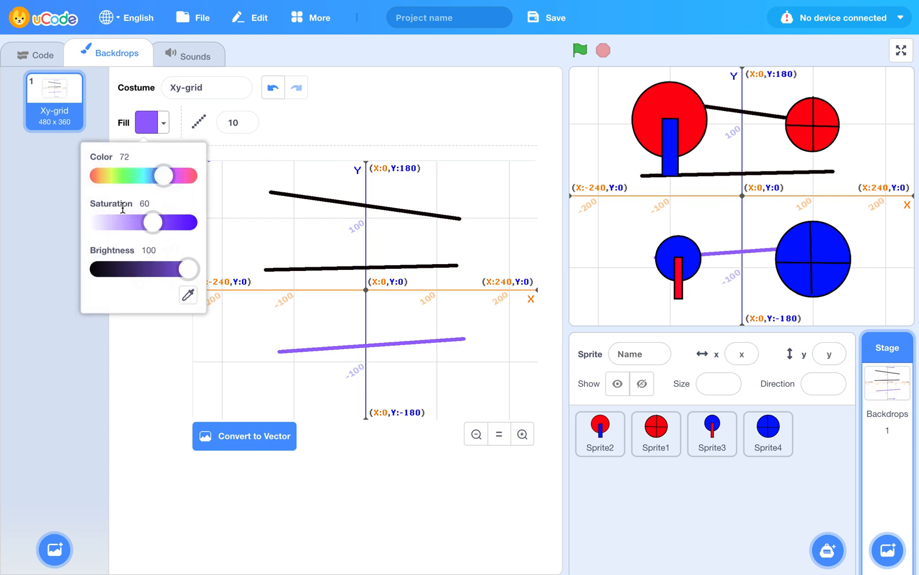
click(94, 271)
click(191, 222)
click(145, 334)
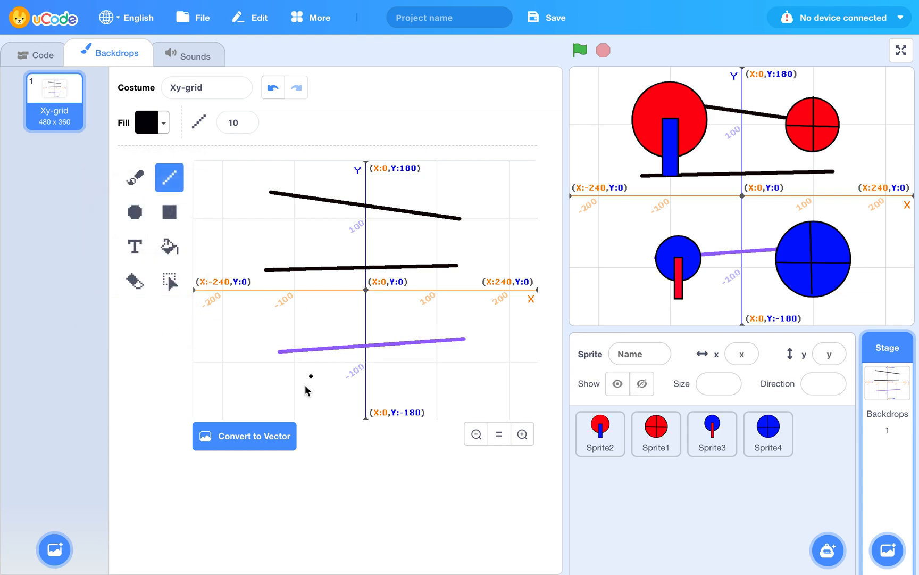
drag(278, 352, 464, 339)
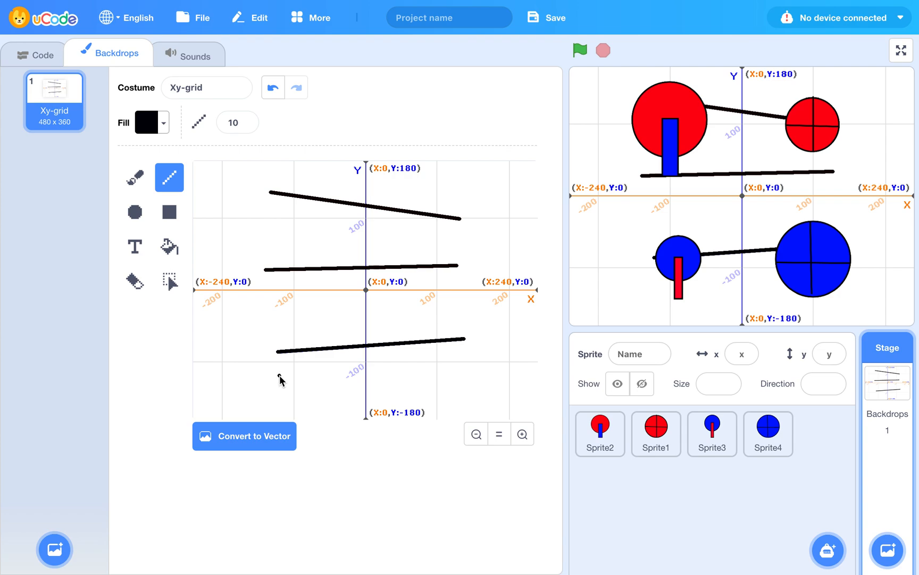
drag(280, 375, 461, 408)
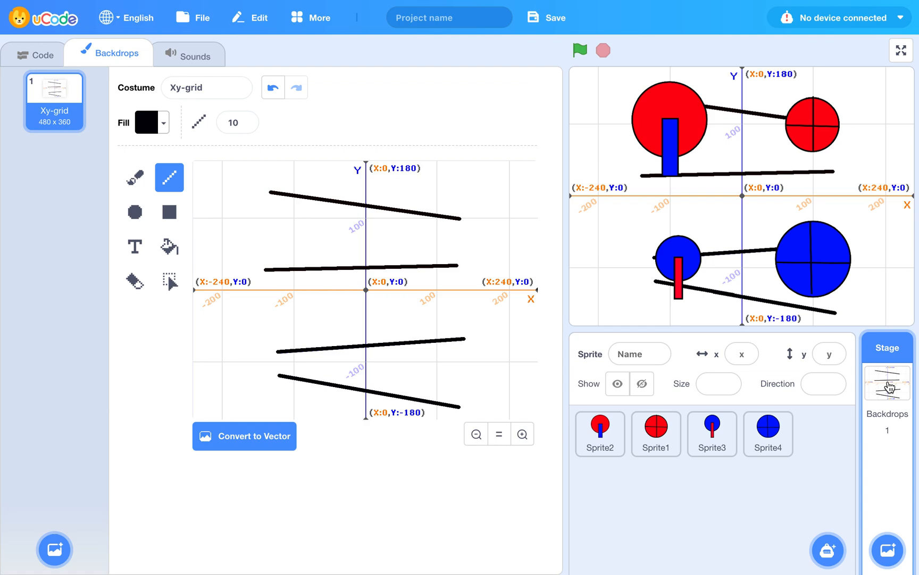
Step: Fit the circles between their belt lines, with Sprite2 at about -135, 82, Sprite1 at 110, 66, Sprite4 at 117, -114, and Sprite3 opposite Sprite4
drag(685, 124, 669, 143)
drag(817, 127, 832, 152)
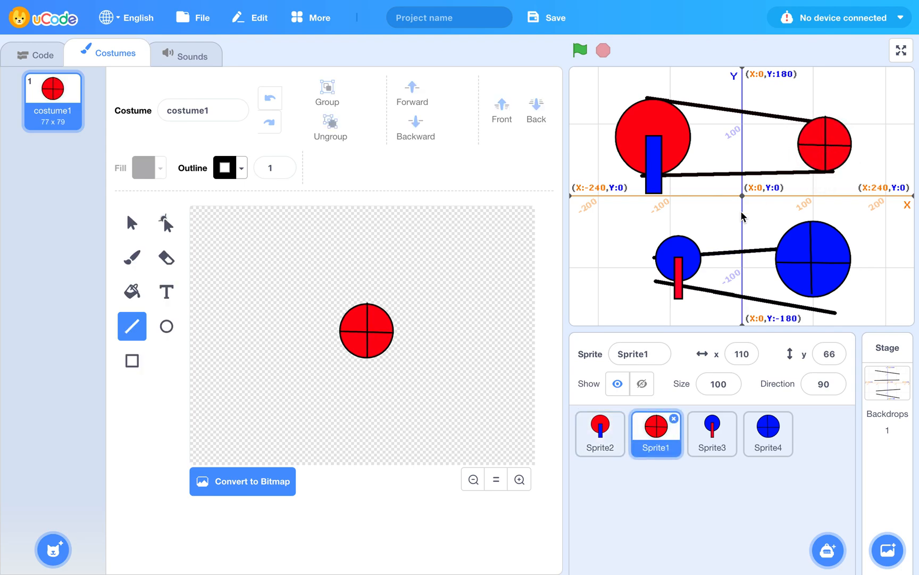
drag(682, 266, 676, 278)
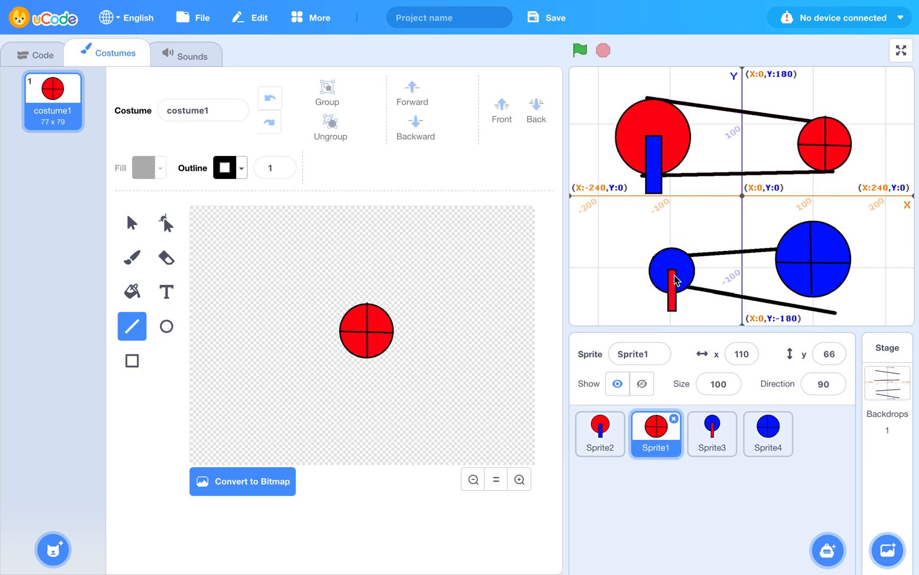
drag(828, 265, 845, 283)
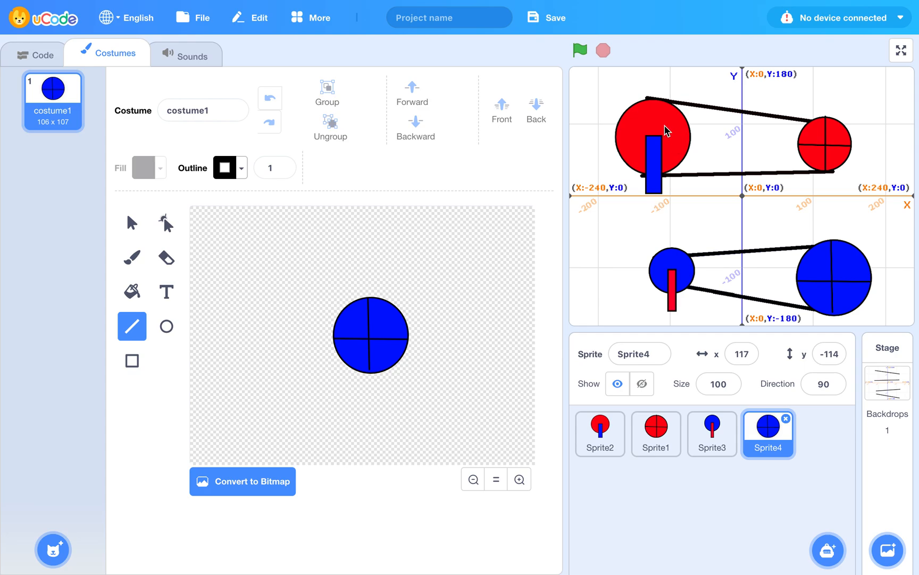
Step: Start a script for Sprite2 with a green-flag event block and attach a forever loop beneath it
click(600, 439)
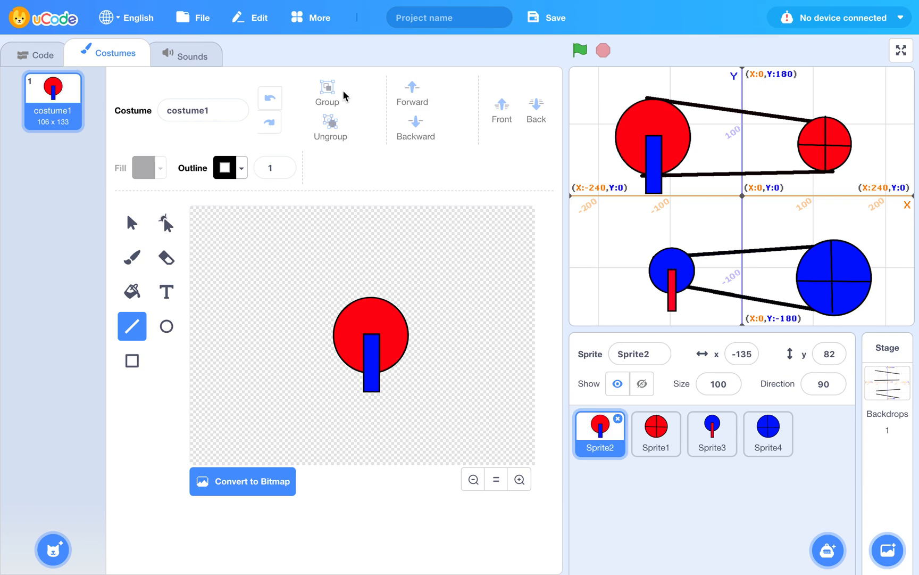
click(36, 54)
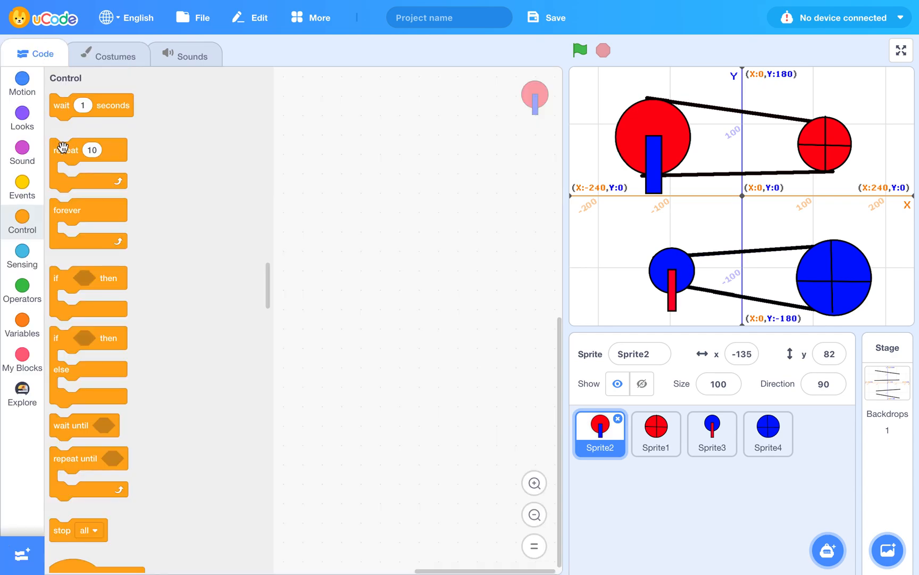
click(22, 187)
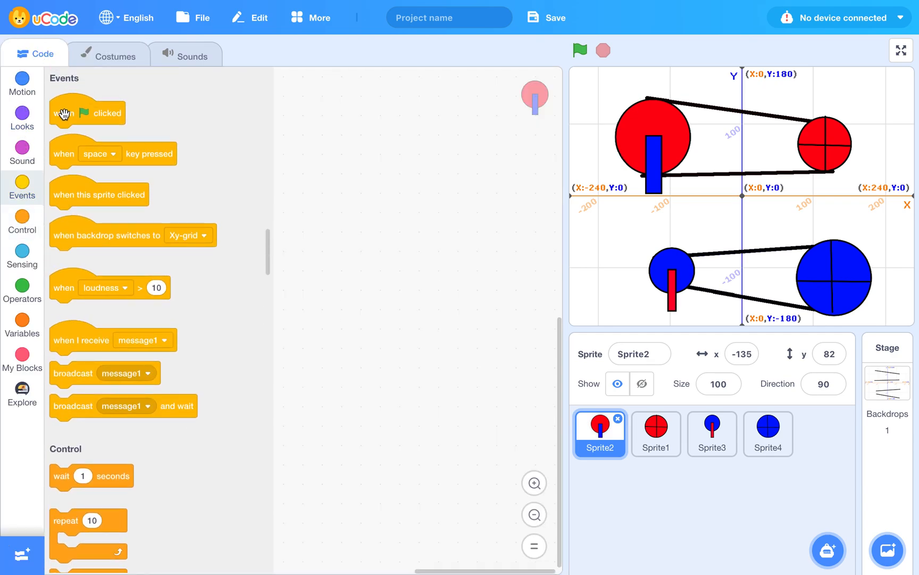
drag(64, 114, 411, 255)
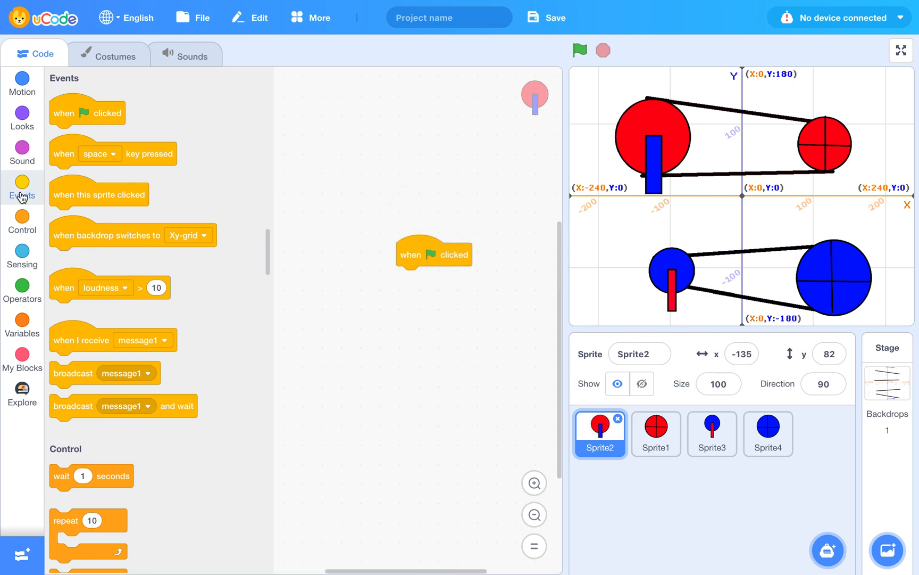
click(22, 217)
drag(64, 214, 411, 282)
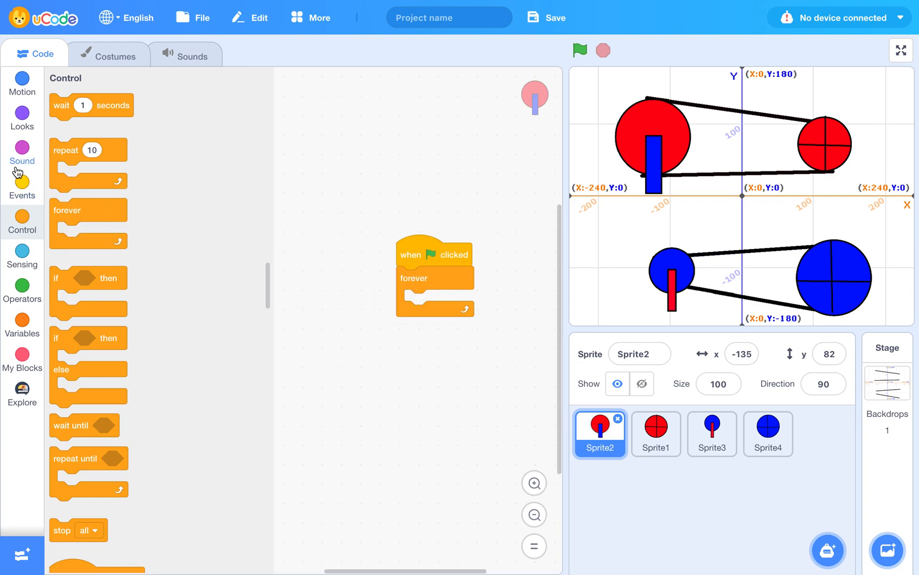
Step: Add a clockwise turn block inside Sprite2's forever loop and set it to 10 degrees
click(19, 88)
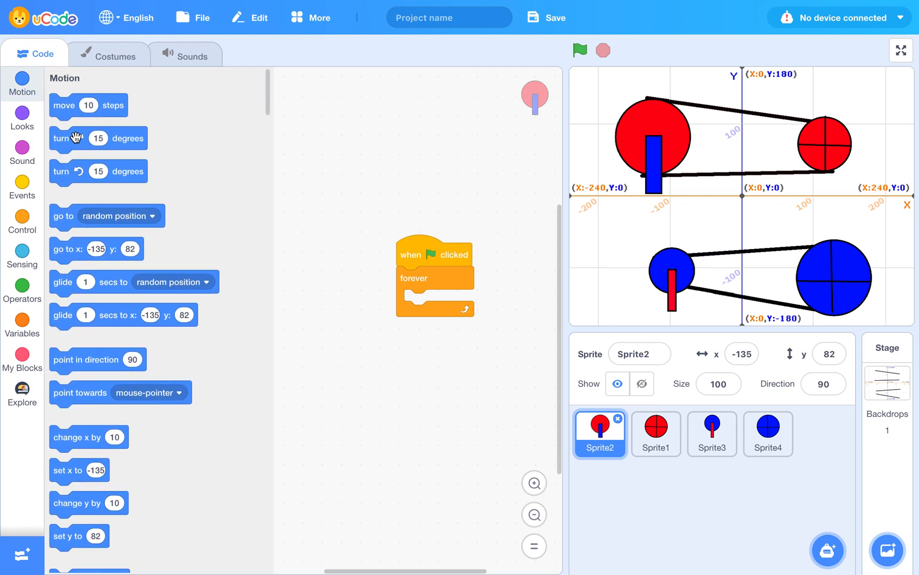
drag(64, 142, 418, 301)
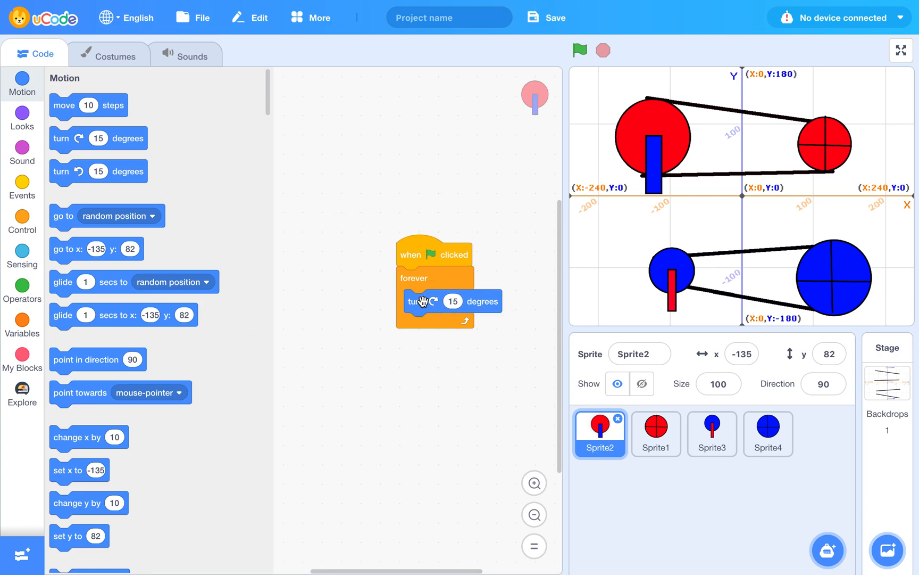
click(458, 302)
text(10)
Step: Add a wait block of 0.3 seconds after the turn block in Sprite2's forever loop and run the script
click(22, 217)
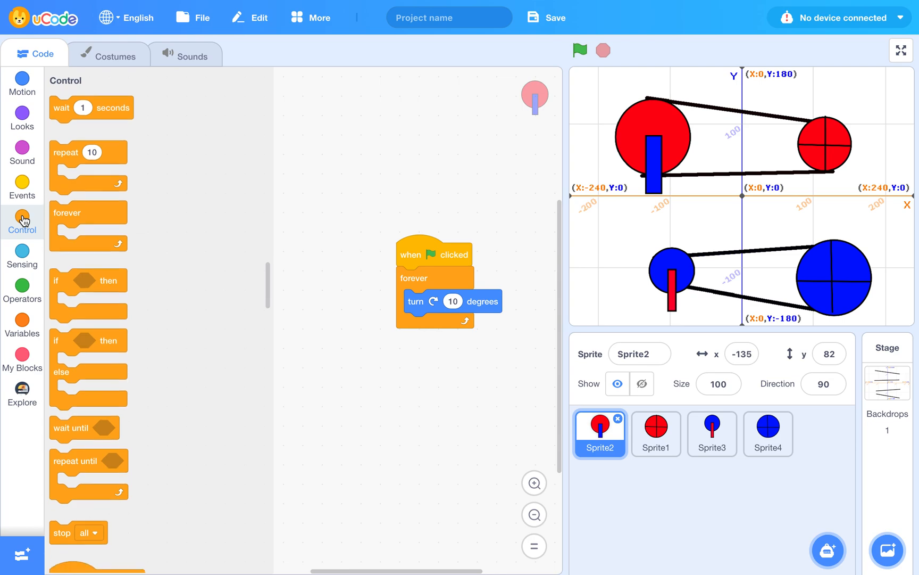
drag(64, 109, 420, 328)
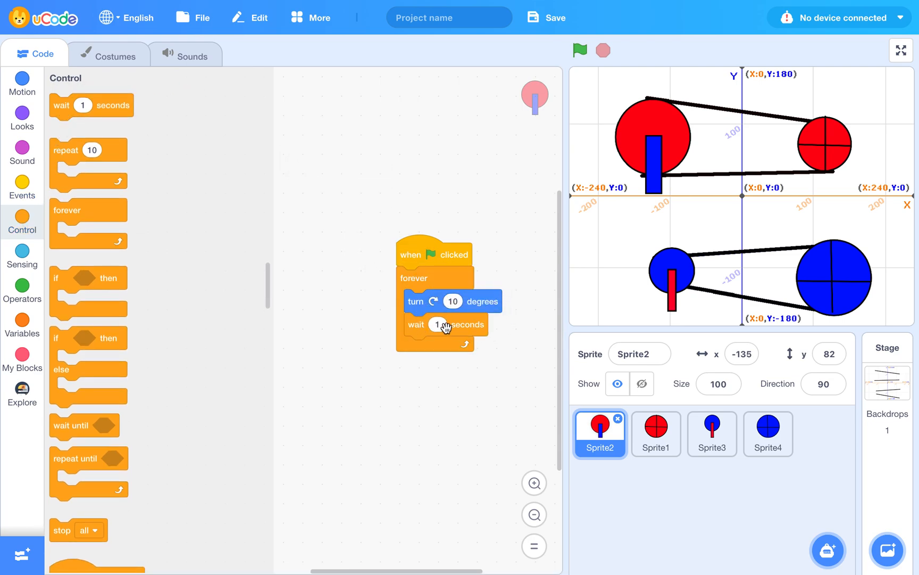
click(441, 326)
text(0.3)
click(432, 420)
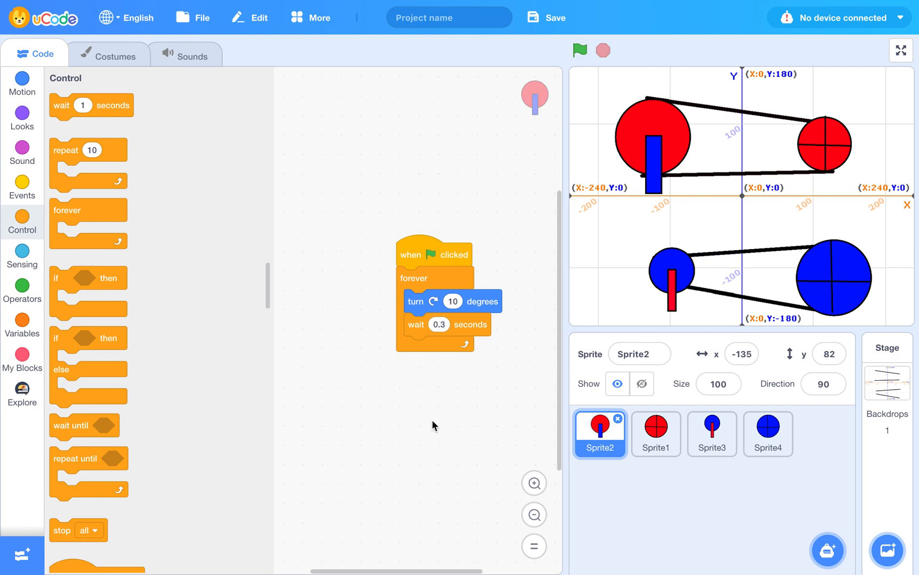
click(414, 256)
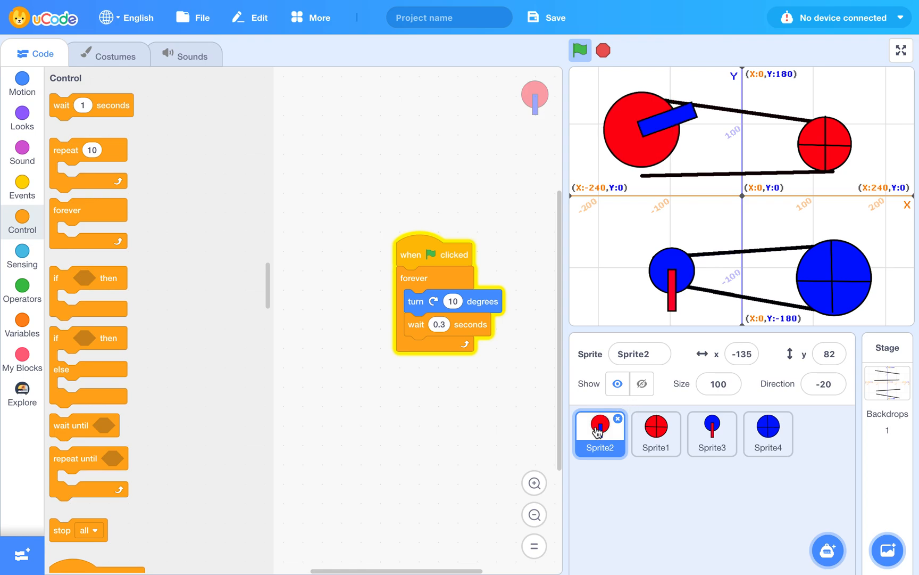
Step: Move Sprite2's whole costume artwork slightly so the red circle's middle lies closer to the canvas centre for steadier rotation
click(111, 57)
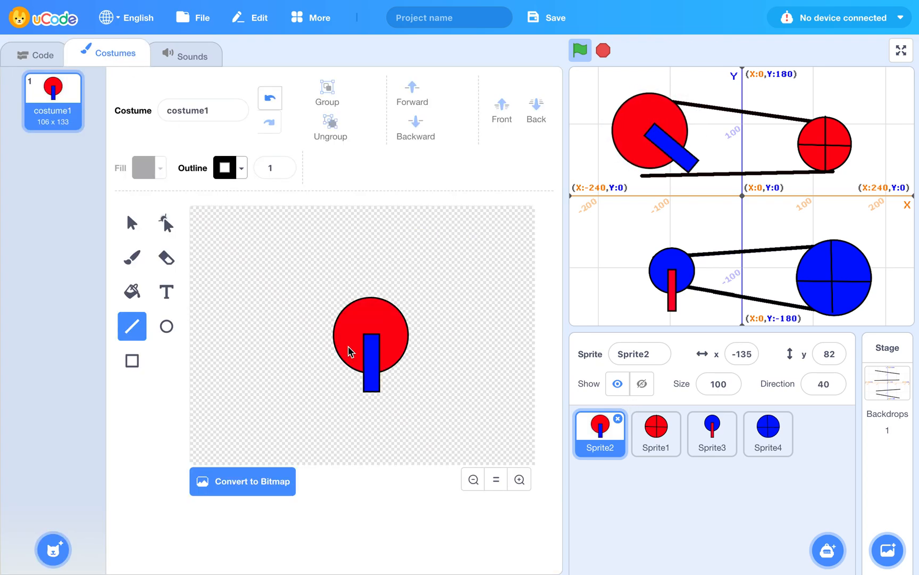
drag(435, 269, 310, 278)
click(270, 98)
click(132, 223)
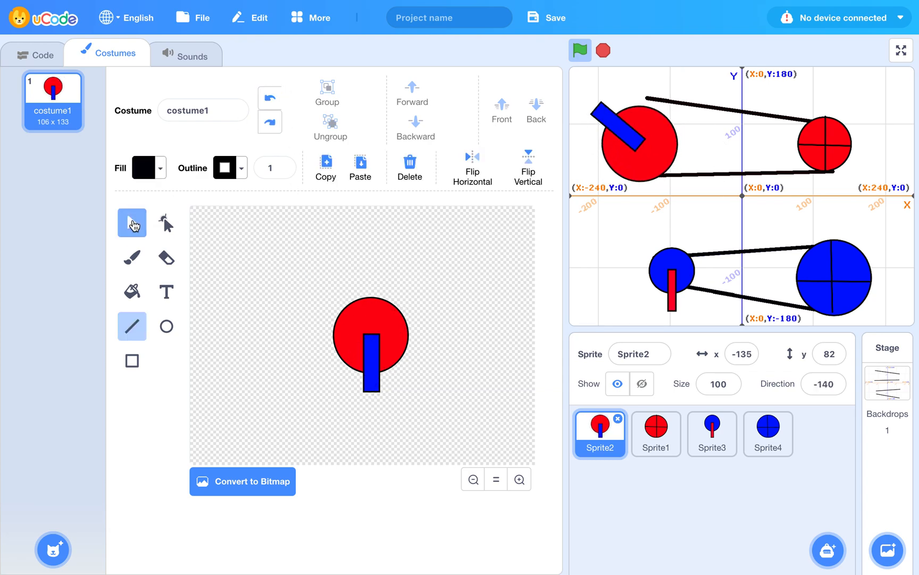
drag(276, 407, 277, 407)
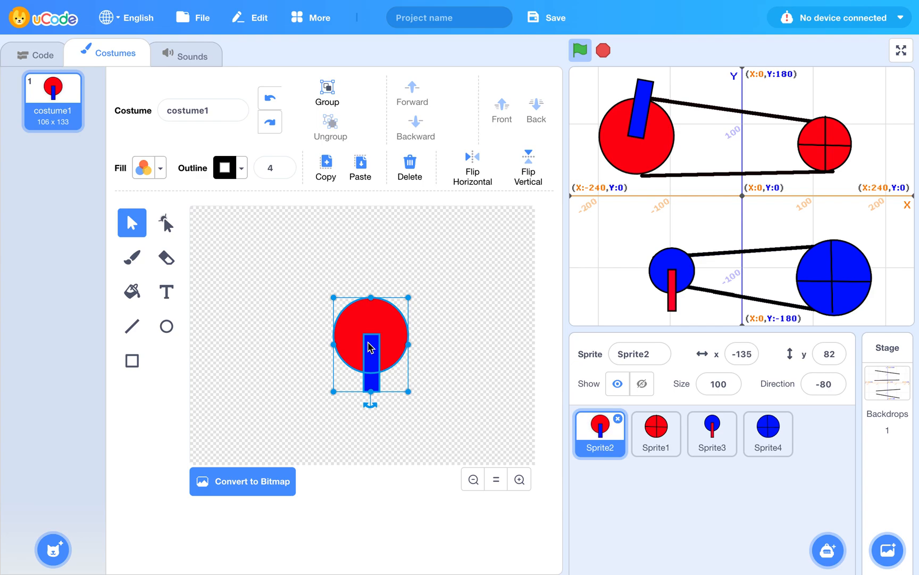
mouse_move(374, 332)
mouse_down()
mouse_move(410, 292)
mouse_move(463, 278)
mouse_move(390, 335)
mouse_move(375, 333)
mouse_up()
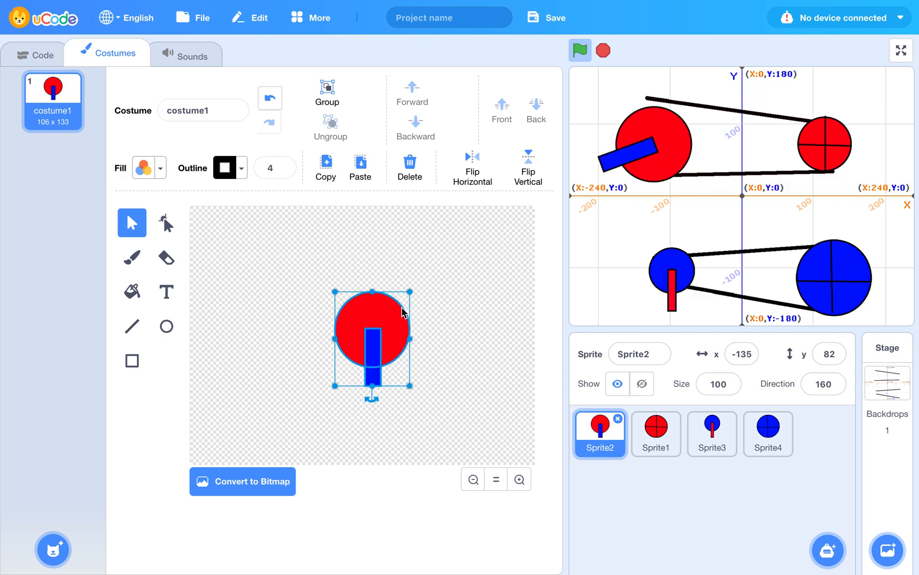
click(426, 296)
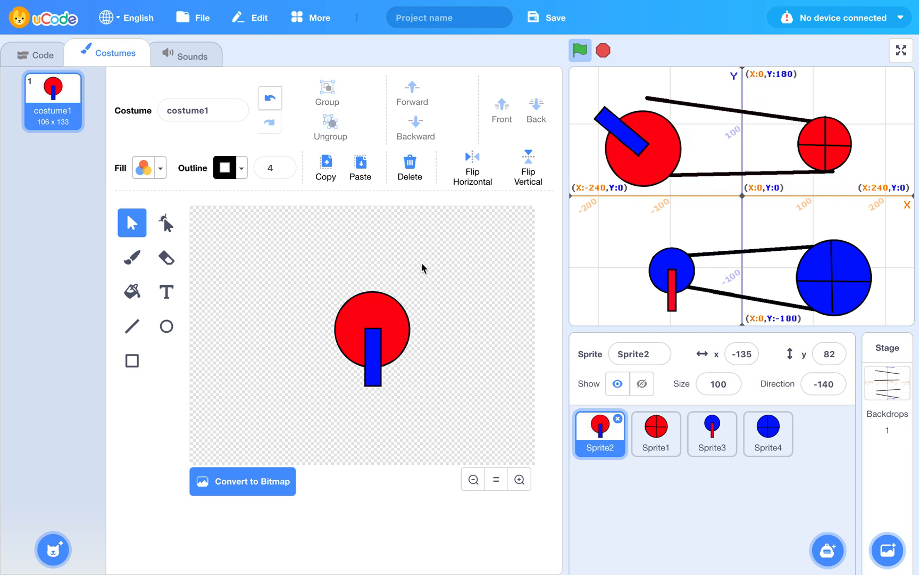
drag(446, 262, 308, 447)
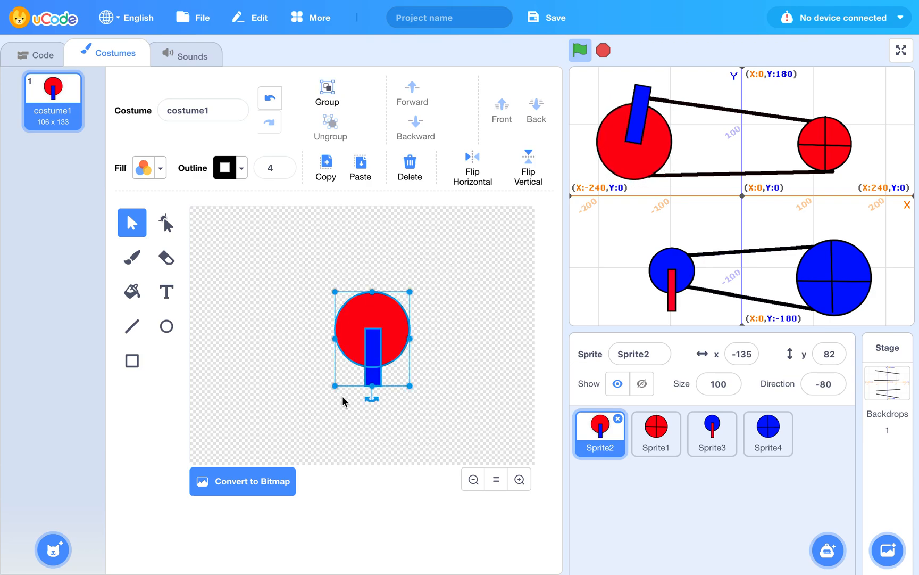
mouse_move(376, 332)
mouse_down()
mouse_move(476, 276)
mouse_move(375, 344)
mouse_move(371, 335)
mouse_up()
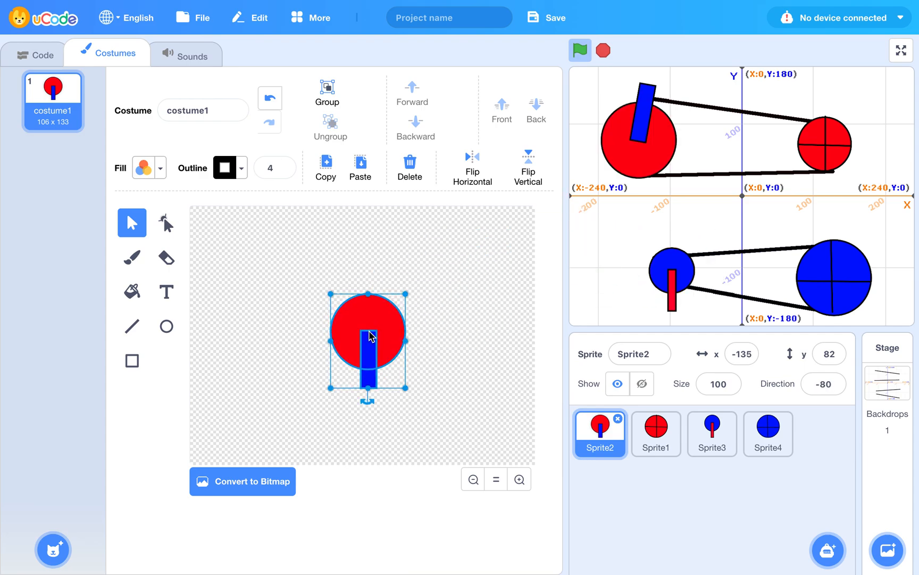
click(490, 346)
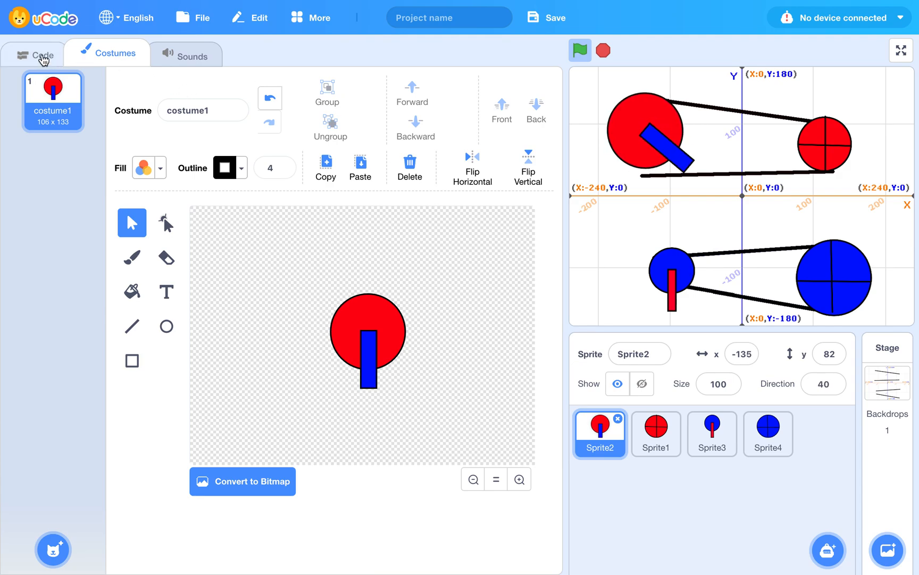
Step: Start a script for Sprite1 with a green-flag event block and attach a forever loop beneath it
click(45, 57)
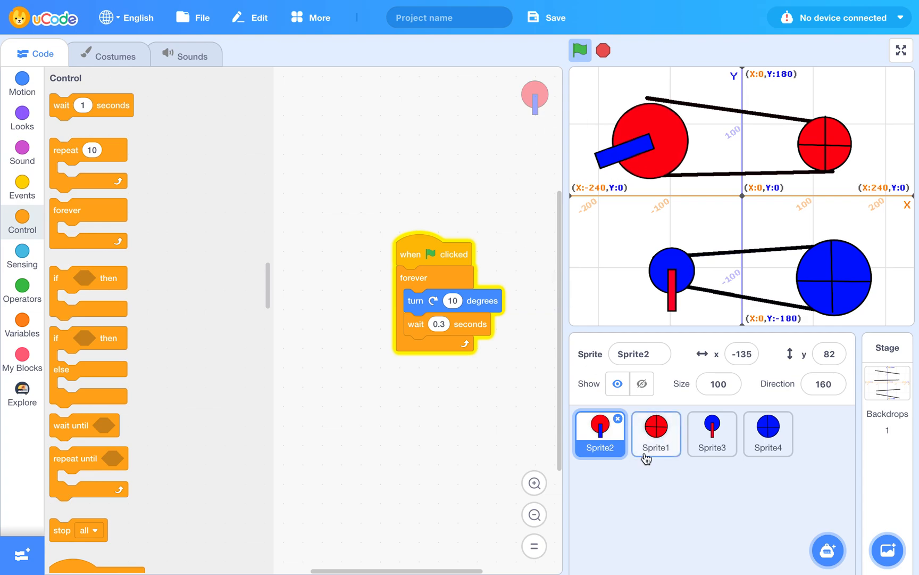
click(651, 425)
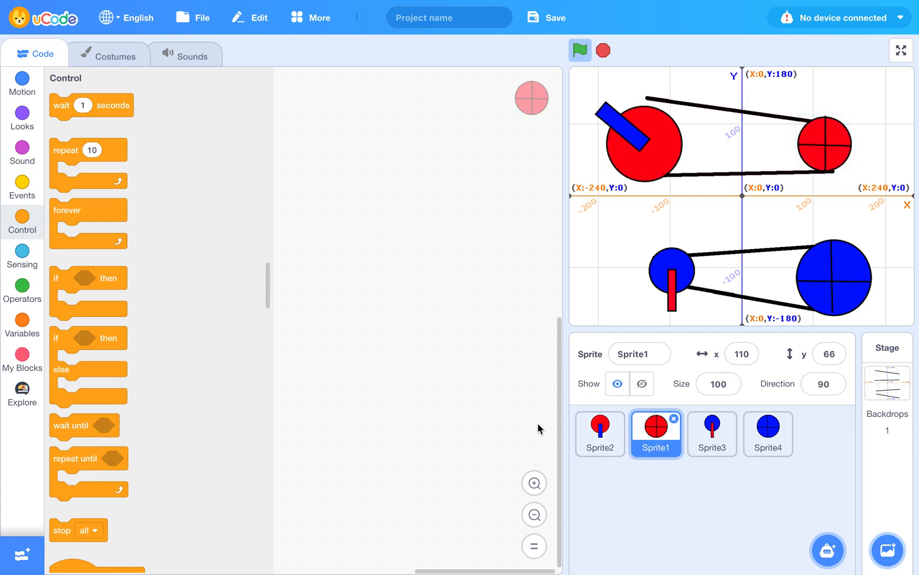
click(108, 57)
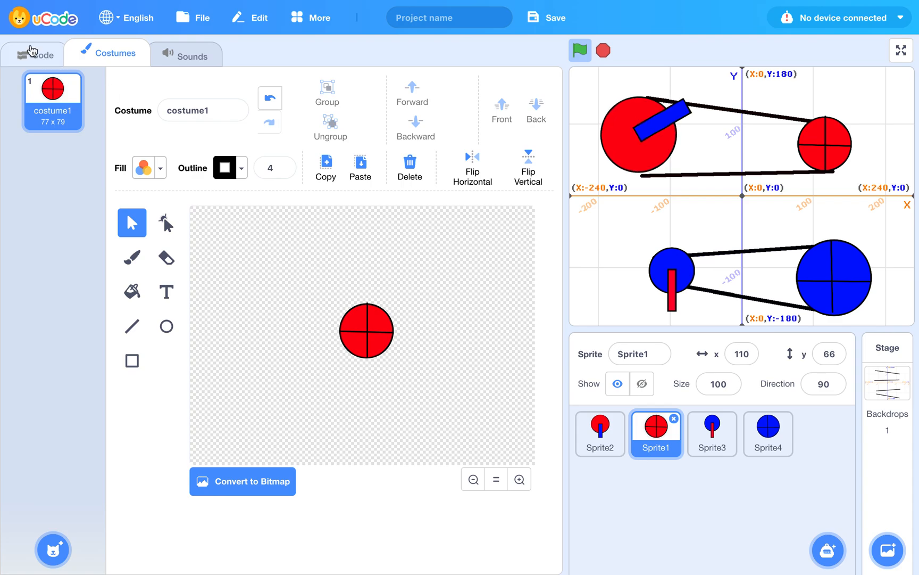
click(32, 51)
click(22, 187)
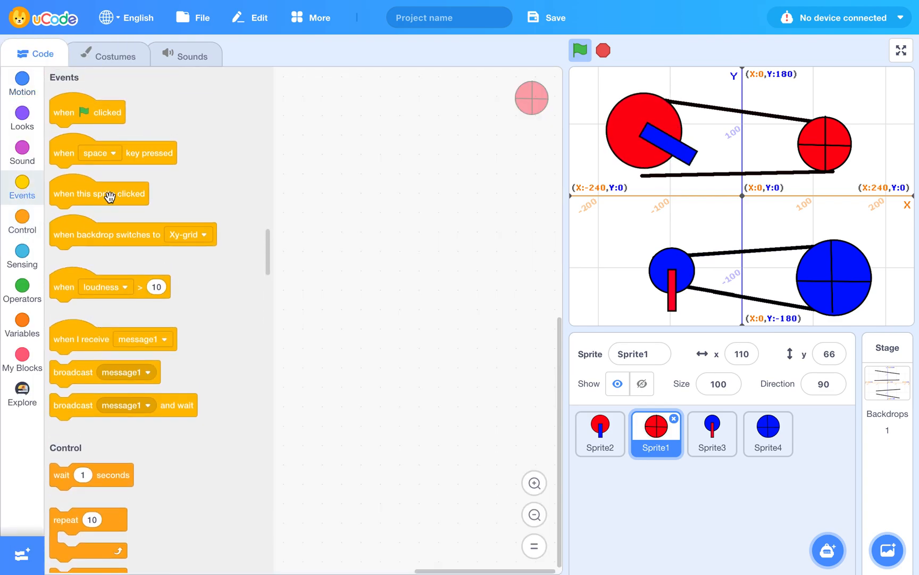
drag(65, 116, 390, 226)
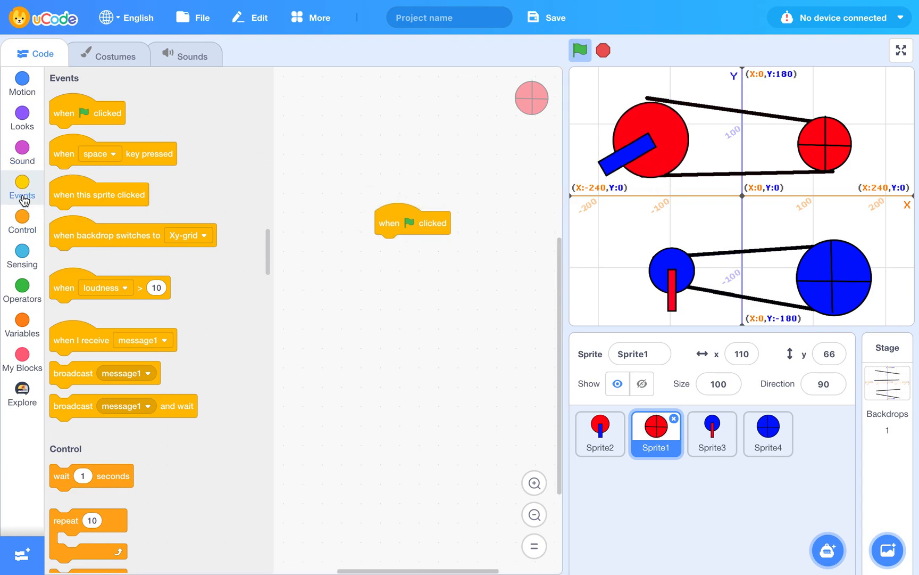
click(22, 222)
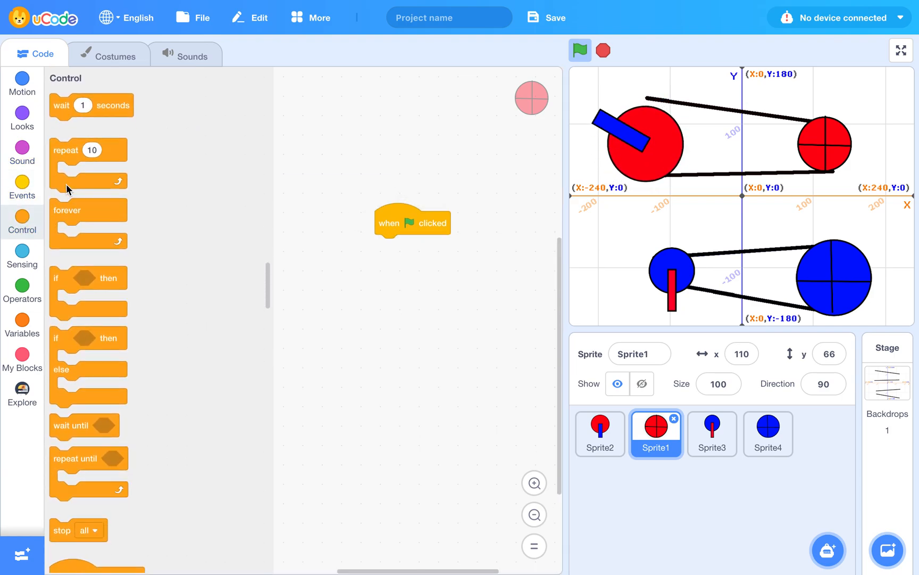
drag(66, 215, 385, 252)
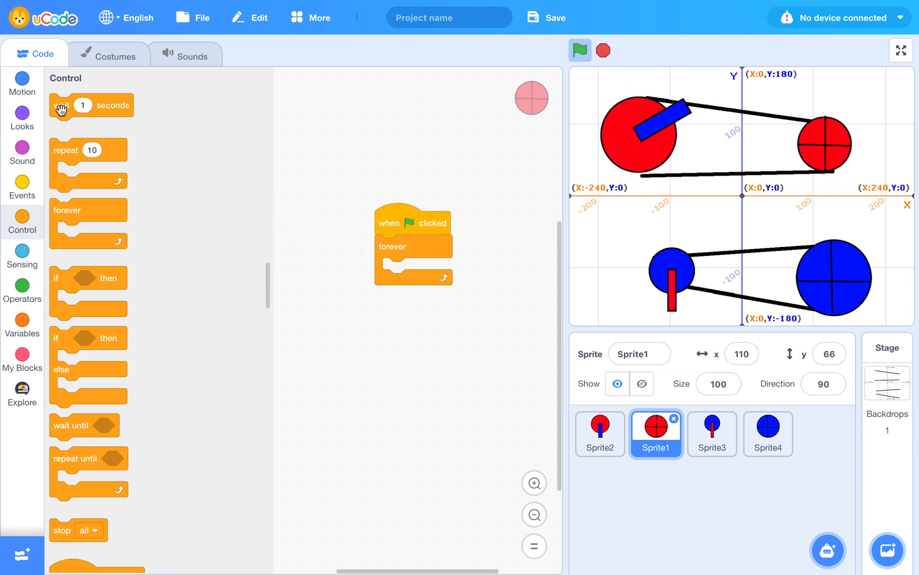
Step: Add a clockwise turn block inside Sprite1's forever loop and set it to 10 degrees
click(22, 90)
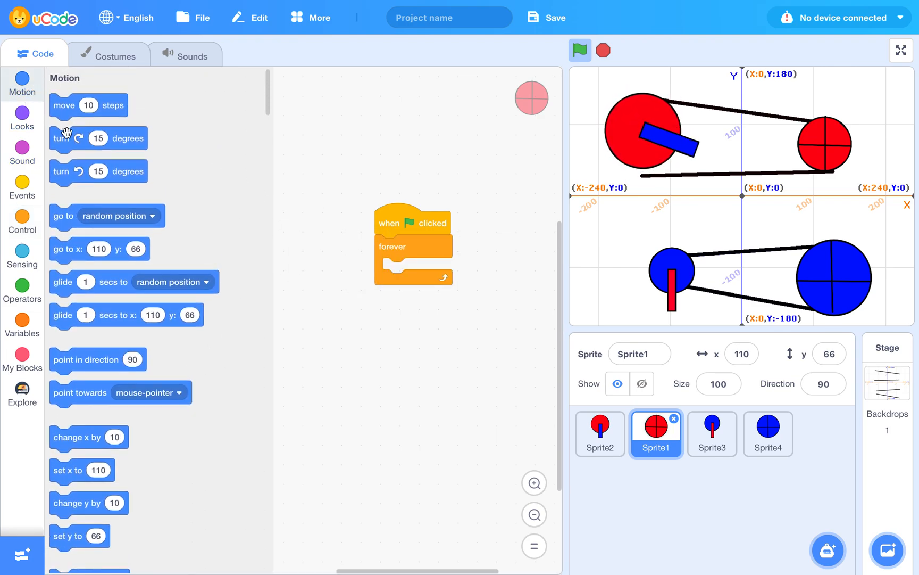
drag(66, 141, 411, 274)
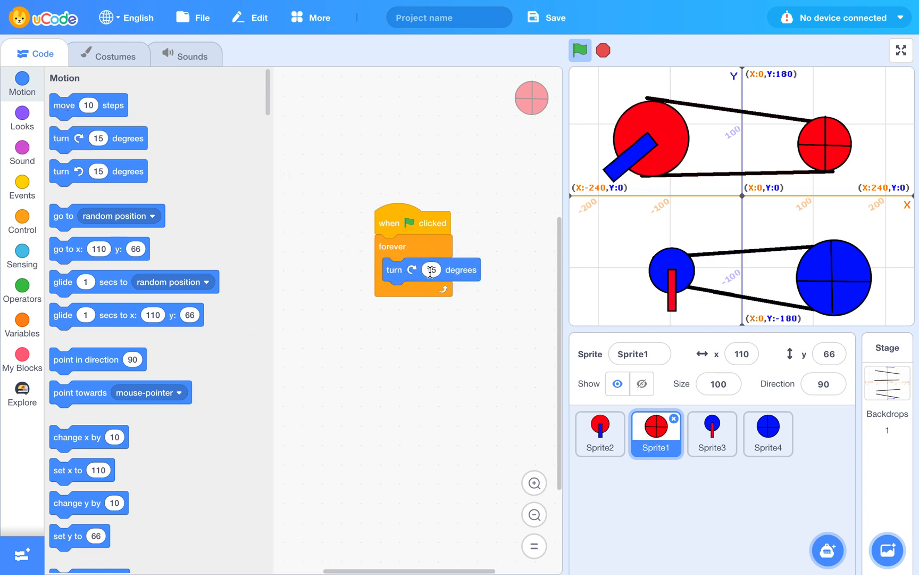
text(10)
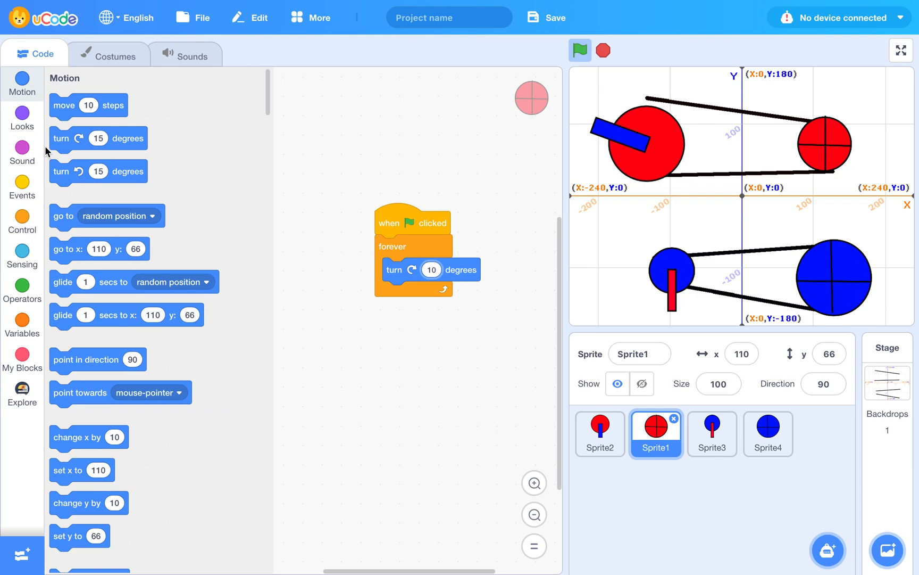
Step: Add a wait block of 0.1 seconds after the turn block in Sprite1's forever loop and run the script
click(24, 218)
drag(63, 109, 403, 297)
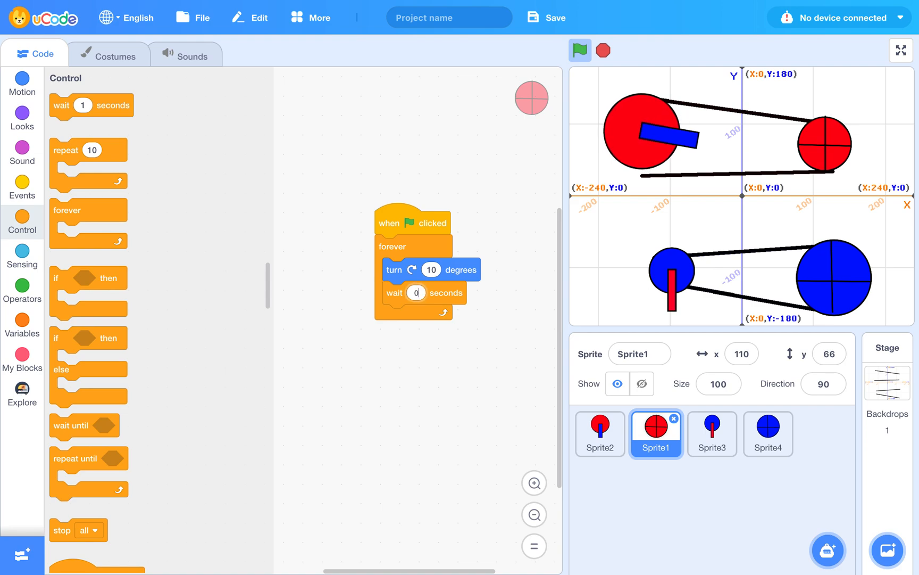
text(1)
click(410, 360)
click(395, 214)
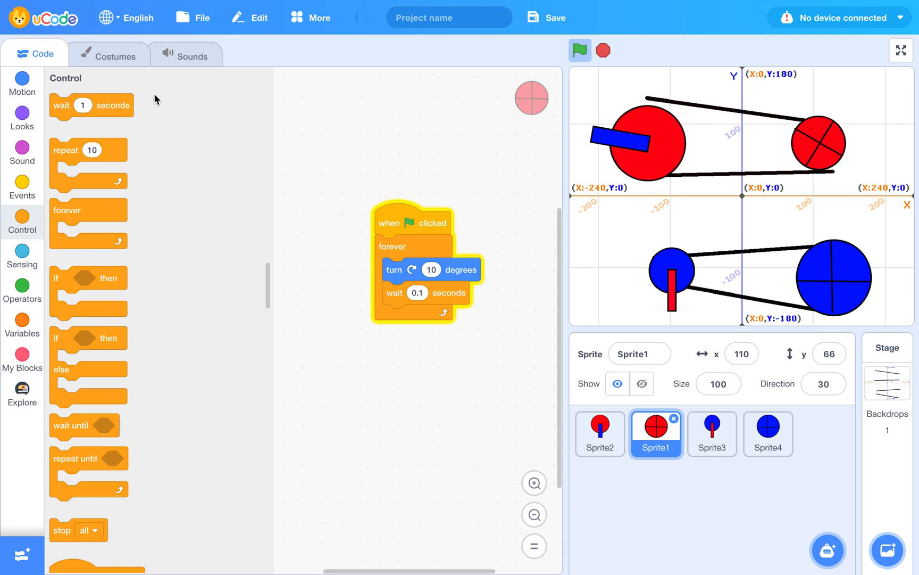
Step: Nudge Sprite1's whole costume artwork until the crossed circle's middle sits close to the canvas centre, reducing its wobble while rotating
click(109, 59)
mouse_move(411, 280)
mouse_down()
mouse_move(388, 413)
mouse_move(262, 376)
mouse_up()
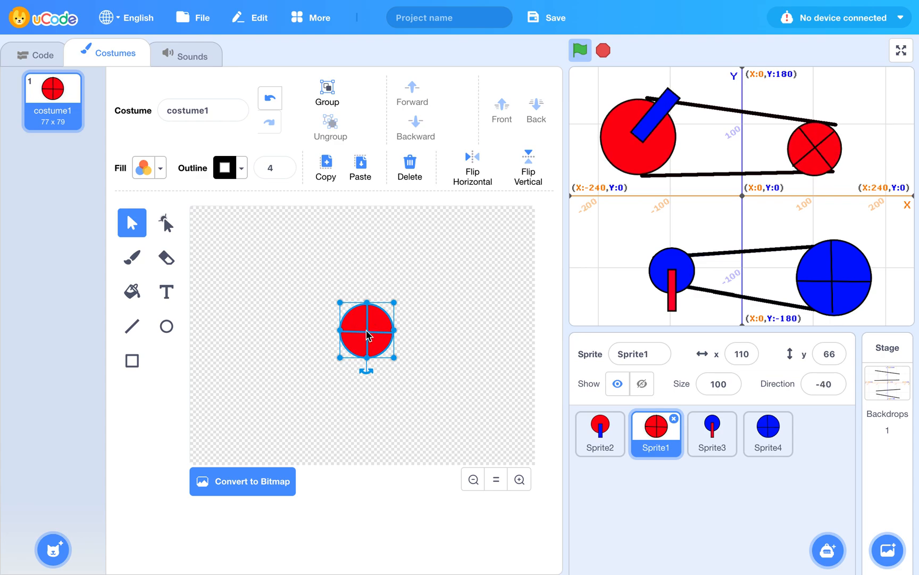
mouse_move(367, 334)
mouse_down()
mouse_move(447, 309)
mouse_move(415, 324)
mouse_up()
drag(384, 333, 370, 334)
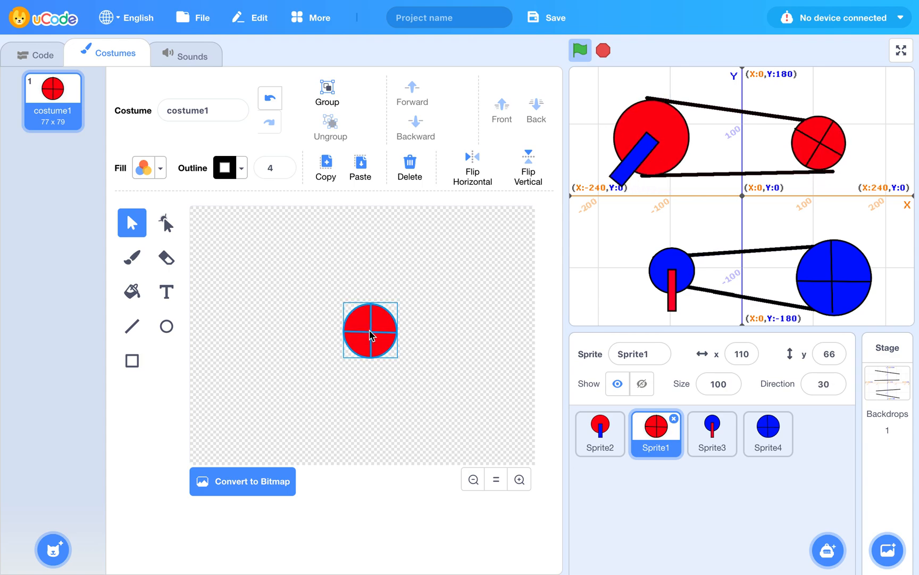
click(442, 318)
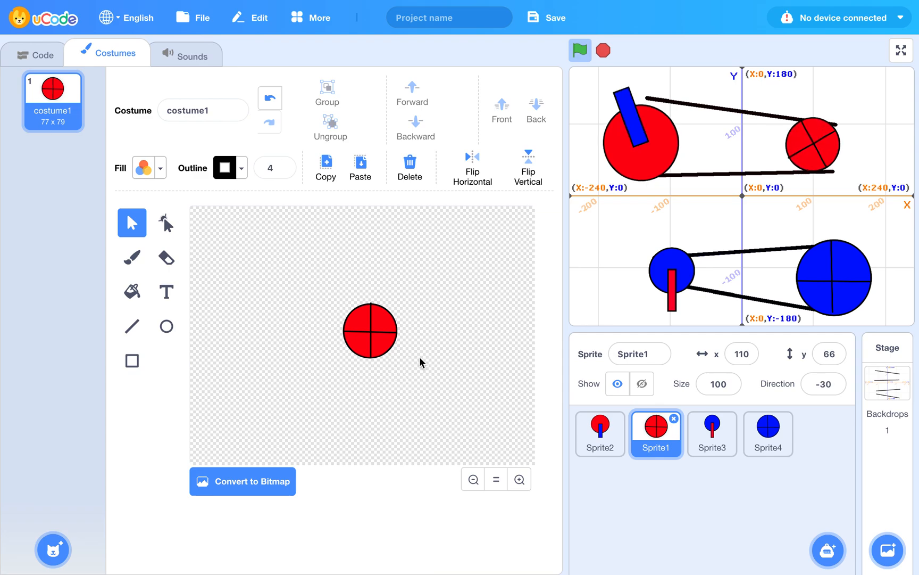
drag(435, 292, 302, 376)
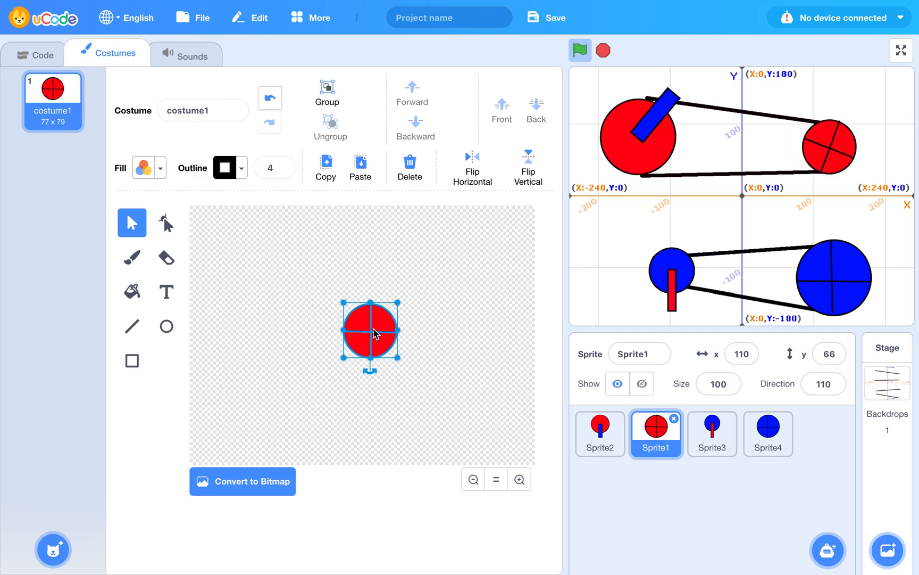
mouse_move(372, 337)
mouse_down()
mouse_move(406, 305)
mouse_move(369, 334)
mouse_up()
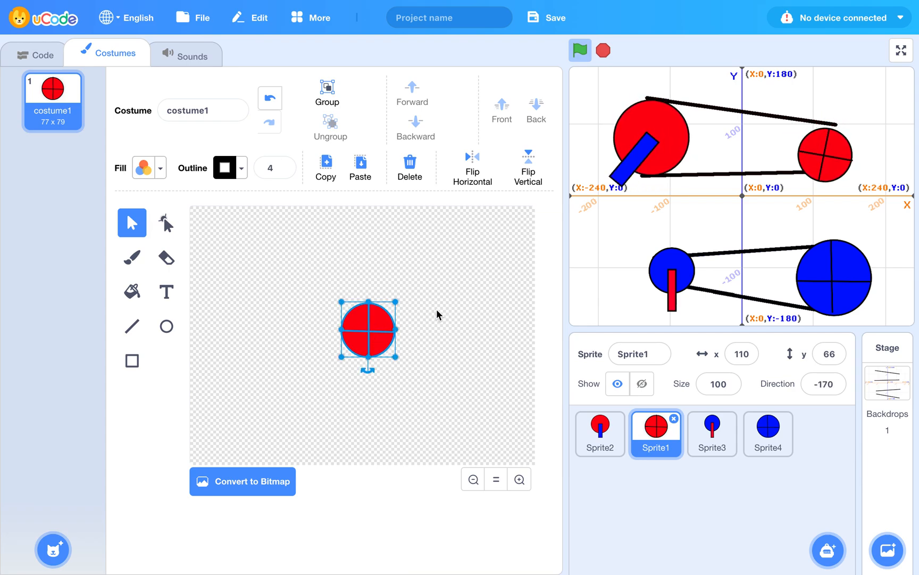
click(461, 304)
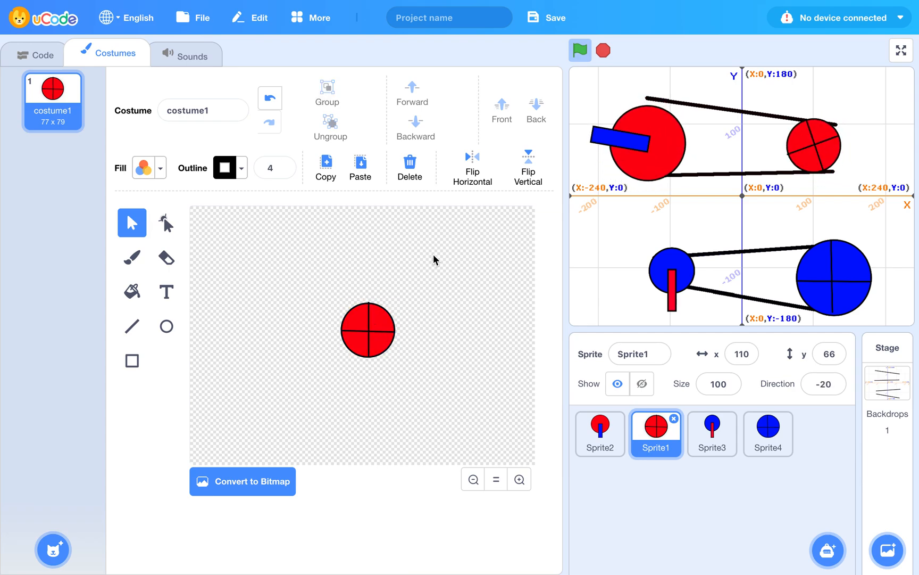
drag(332, 376, 332, 376)
drag(371, 334, 369, 333)
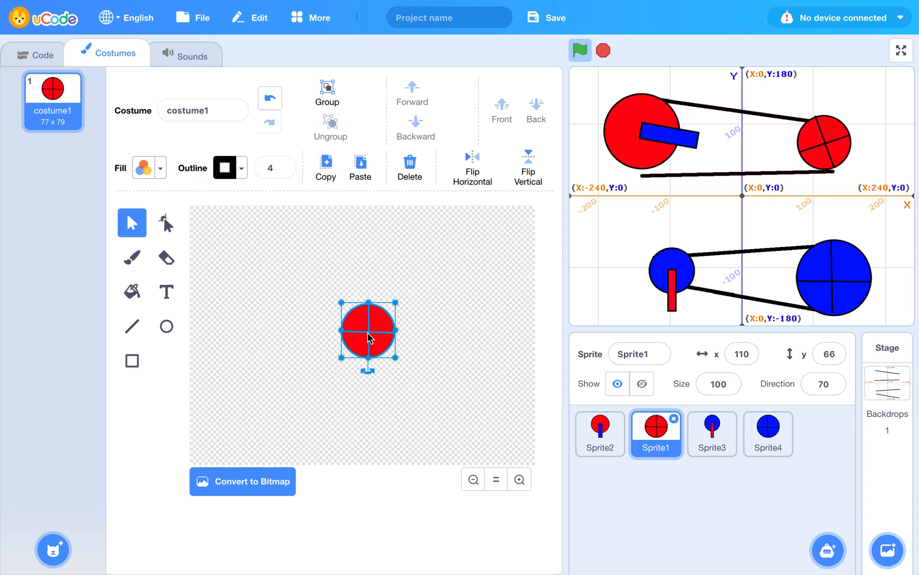
drag(366, 334, 364, 334)
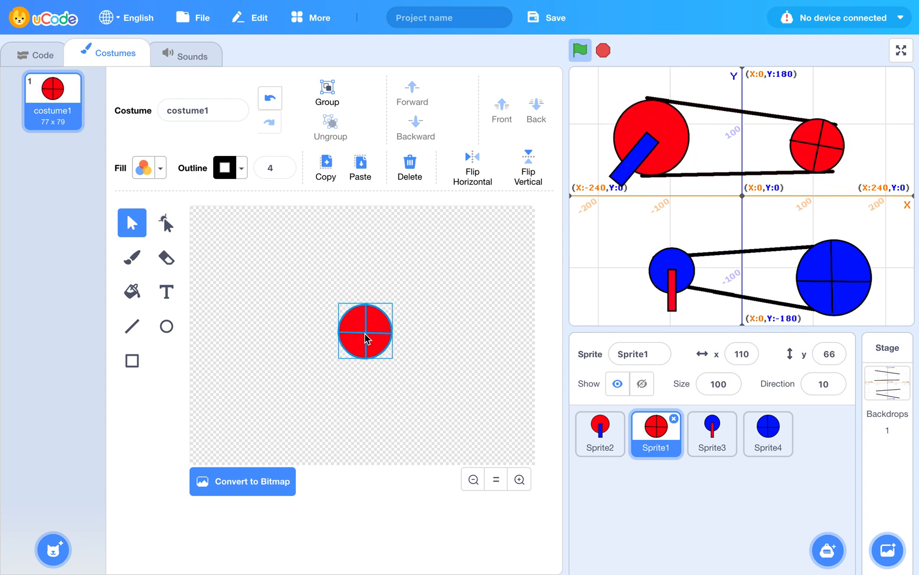
drag(365, 334, 366, 333)
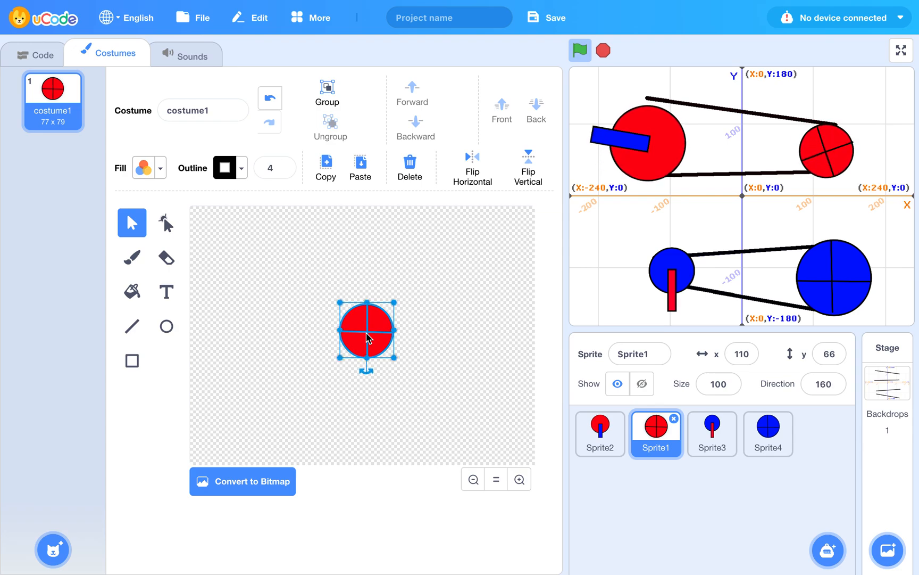
drag(428, 286, 320, 365)
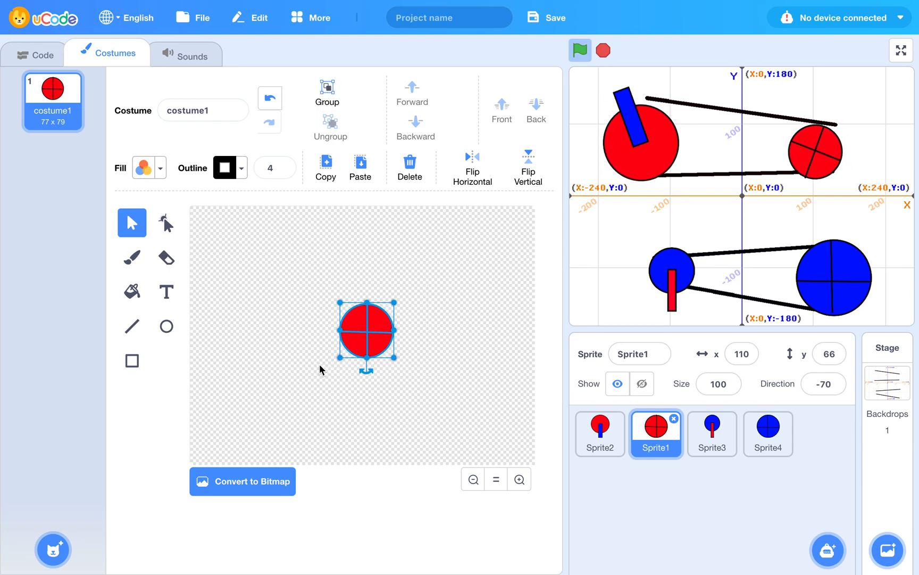
mouse_move(365, 331)
mouse_down()
mouse_move(425, 279)
mouse_move(365, 339)
mouse_up()
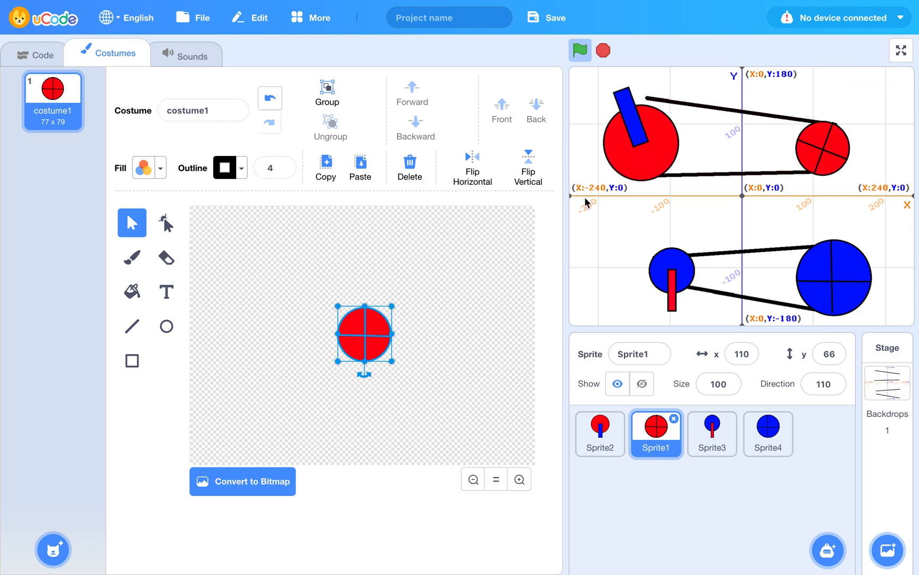
Step: Nudge Sprite2's whole costume artwork until the middle of the red circle sits closer to the canvas centre
click(603, 436)
drag(433, 251, 296, 441)
drag(368, 334, 369, 332)
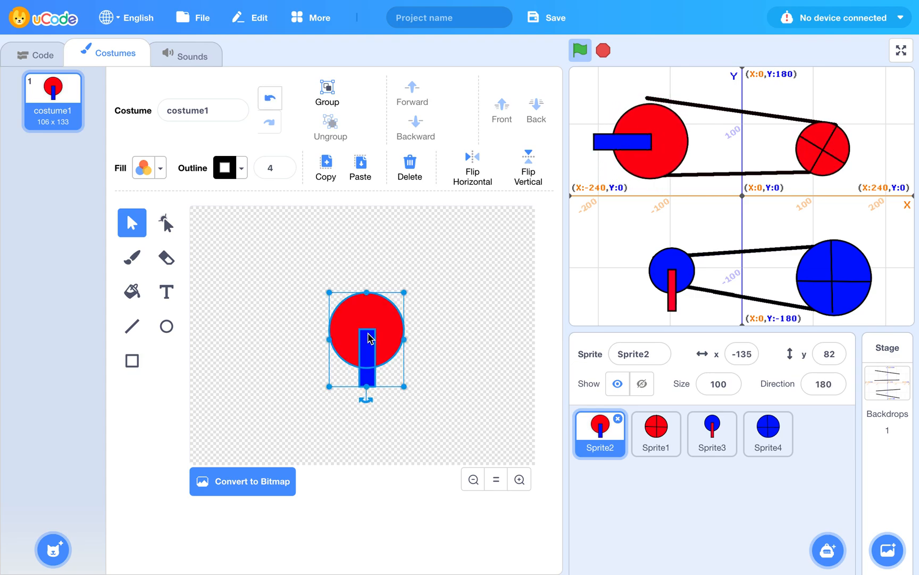
click(371, 339)
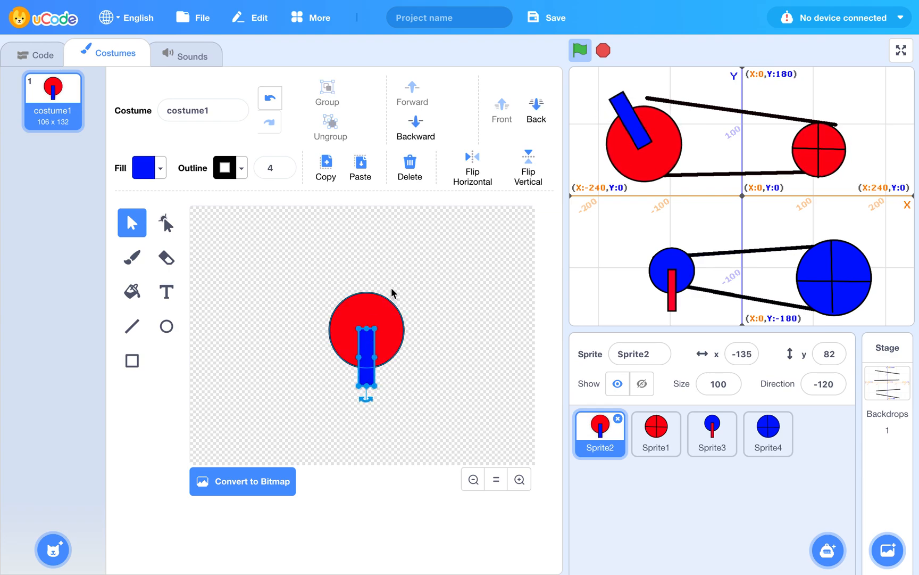
click(411, 281)
drag(318, 418, 365, 328)
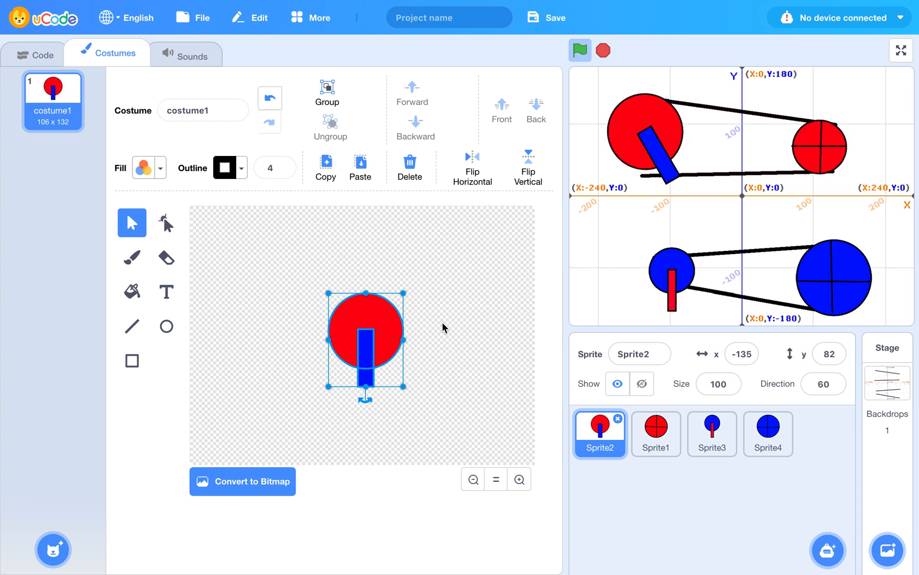
mouse_move(370, 330)
mouse_down()
mouse_move(432, 304)
mouse_move(370, 338)
mouse_up()
click(462, 342)
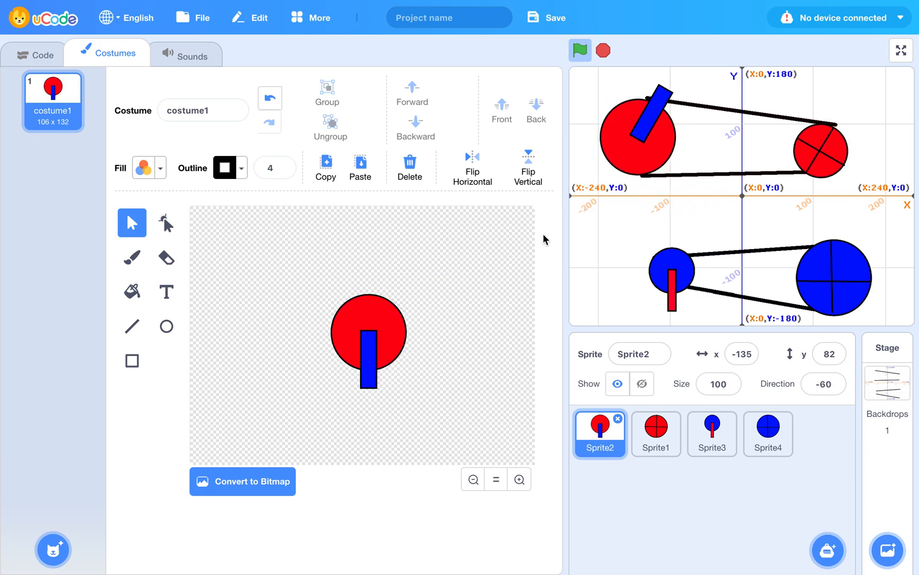
click(887, 383)
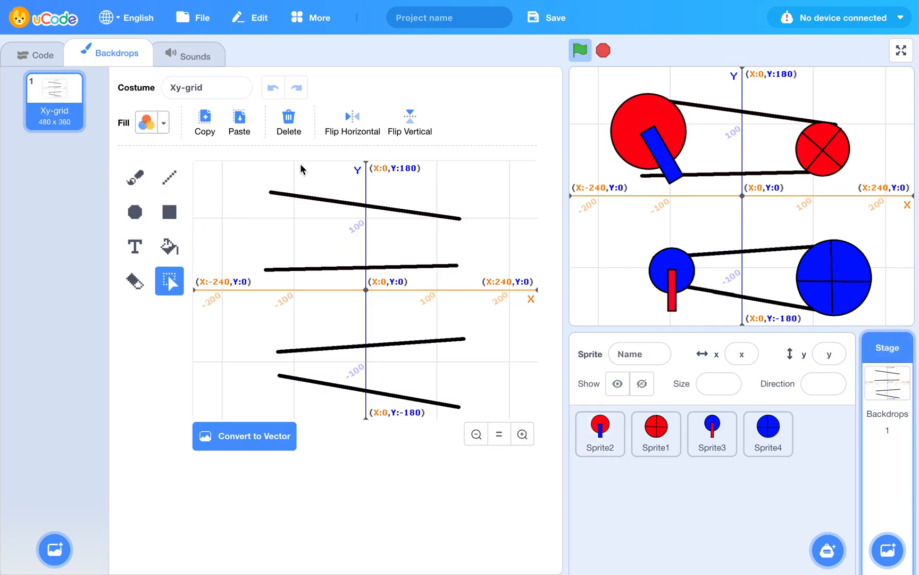
click(278, 199)
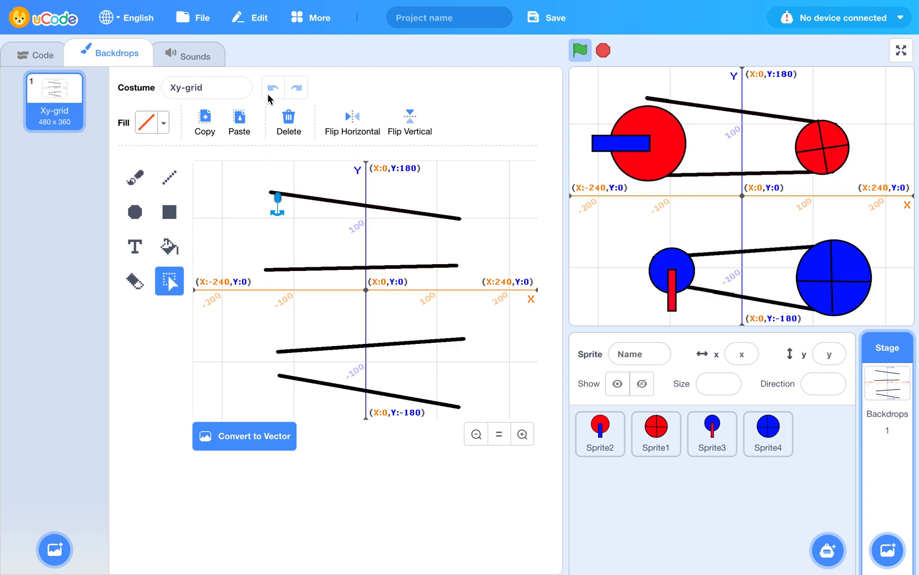
Step: Start a script for Sprite3 with a green-flag event block and attach a forever loop beneath it
click(715, 449)
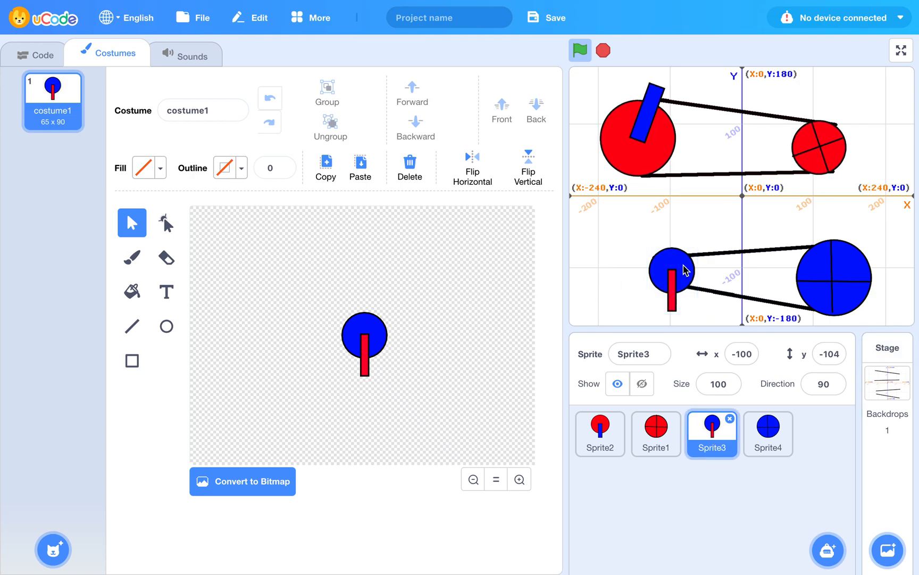
click(43, 55)
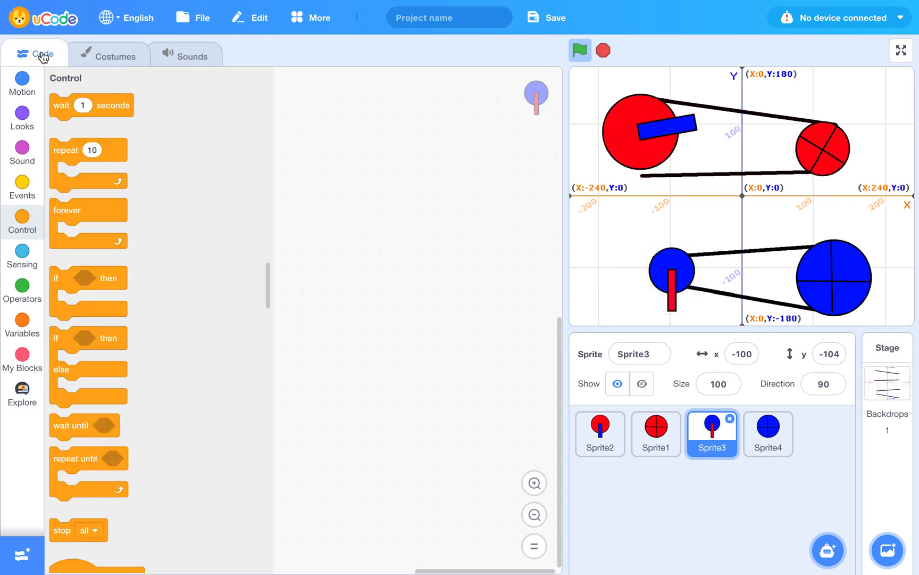
click(23, 208)
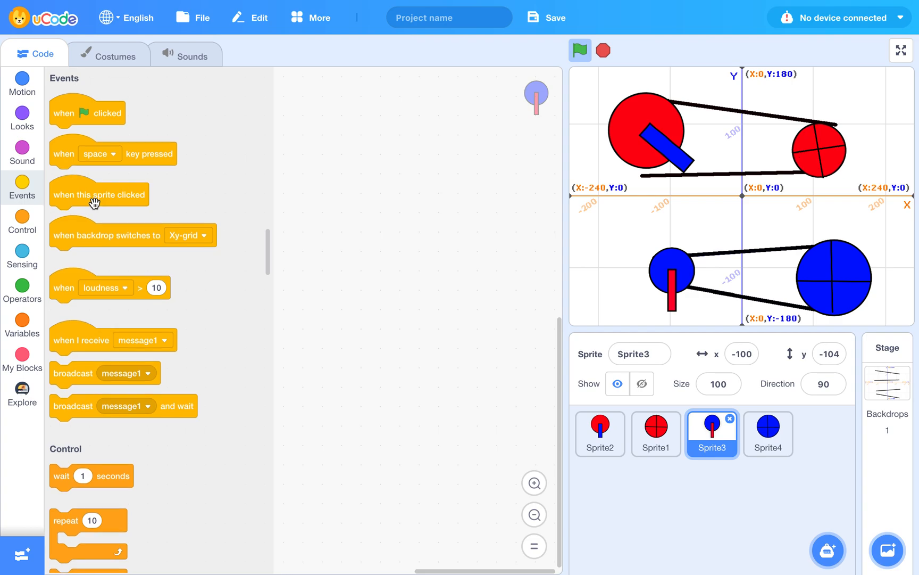
drag(63, 113, 375, 281)
click(24, 220)
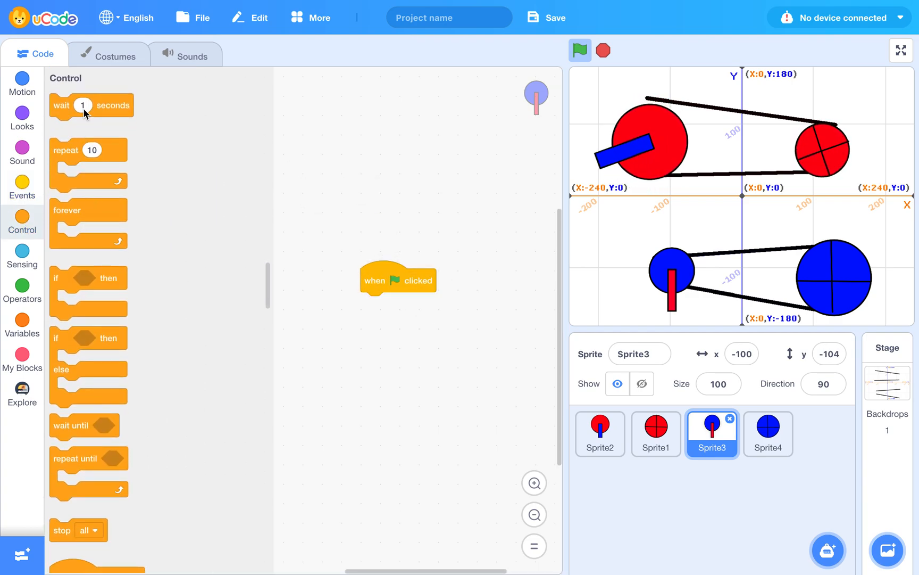
drag(68, 218, 375, 307)
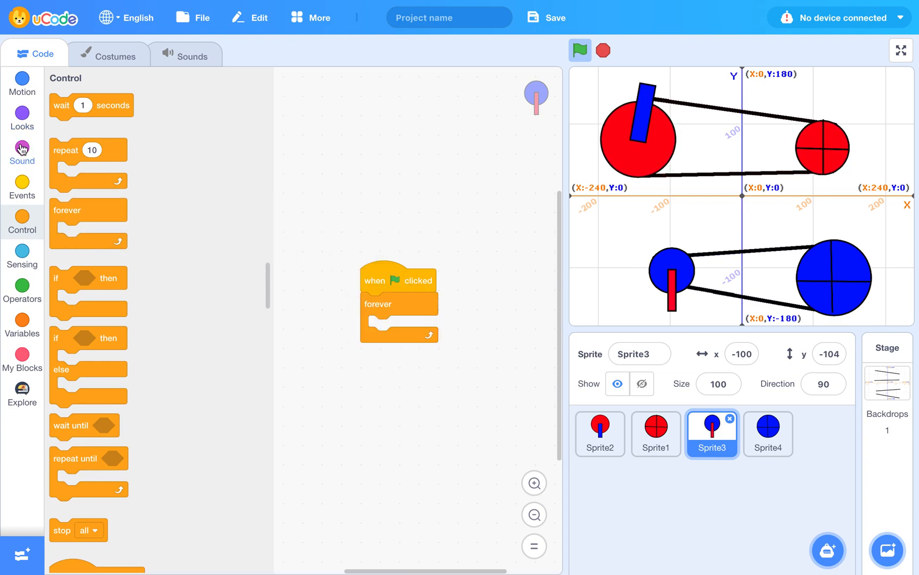
Step: Fill Sprite3's forever loop with a clockwise turn of 10 degrees and a wait of 0.1 seconds, and run the script
click(23, 81)
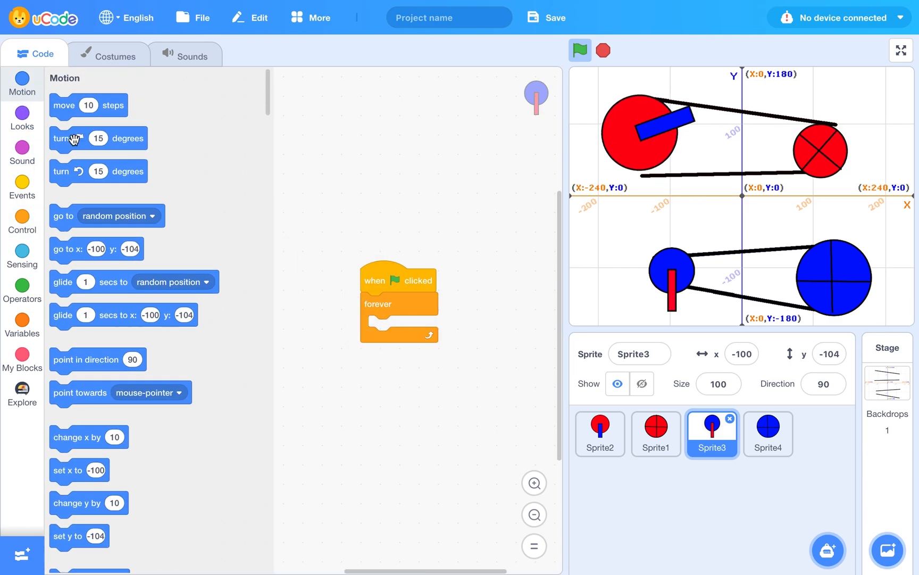
drag(61, 144, 391, 327)
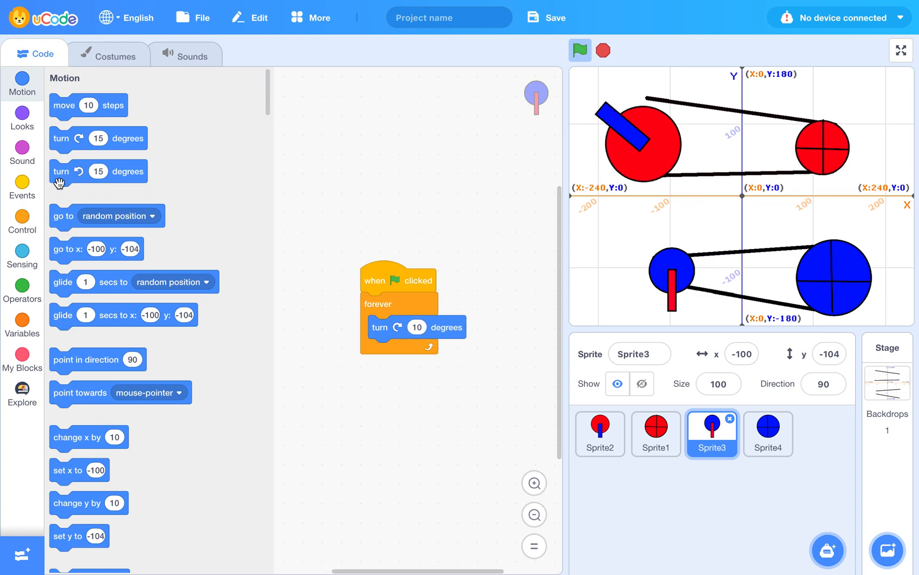
click(22, 187)
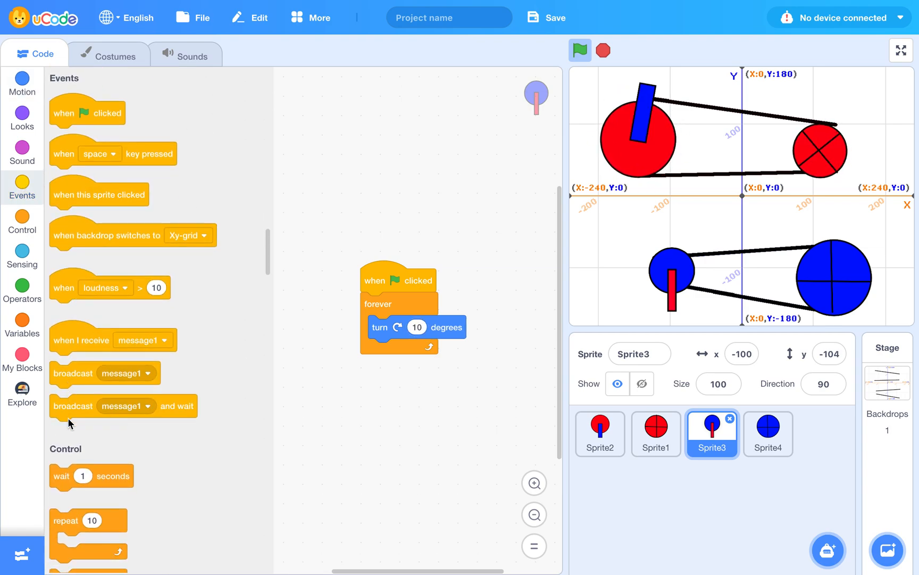
drag(66, 481, 394, 357)
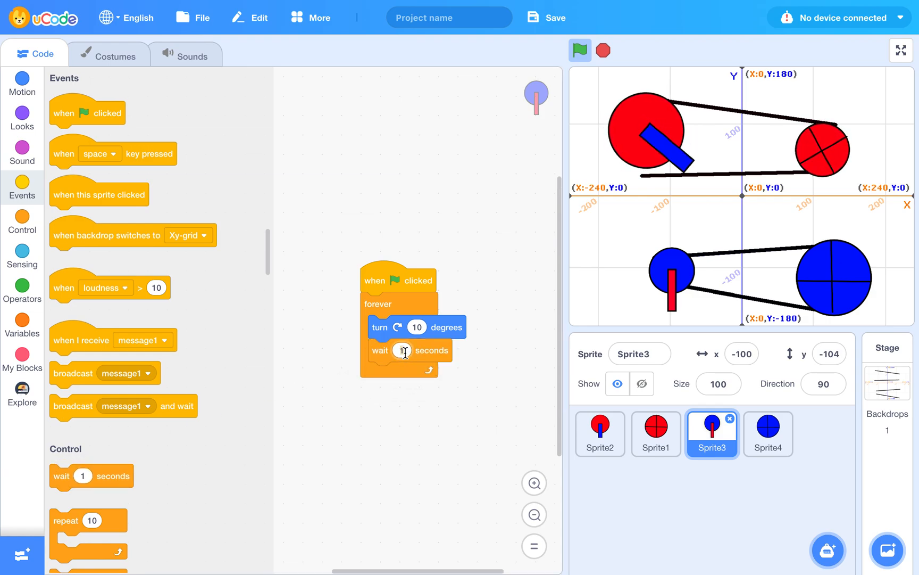
click(451, 383)
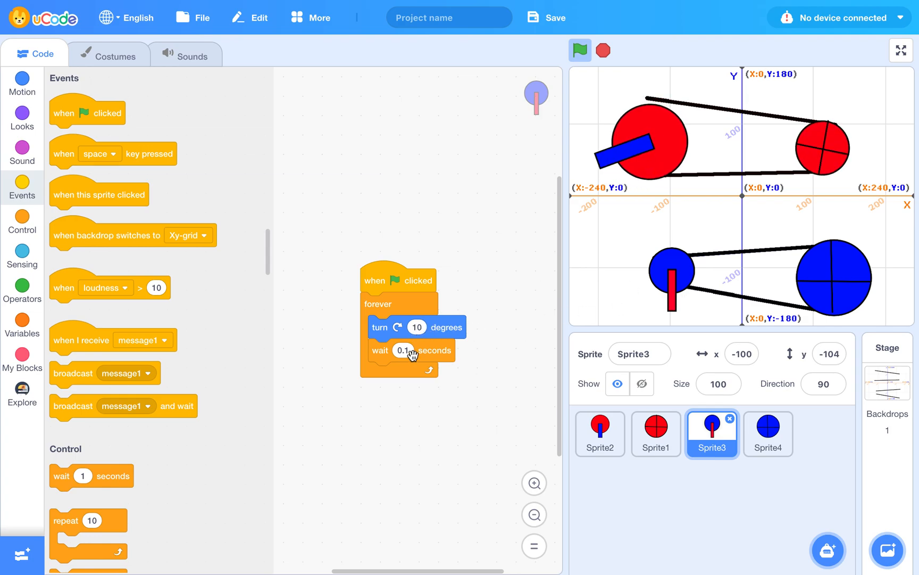
click(383, 281)
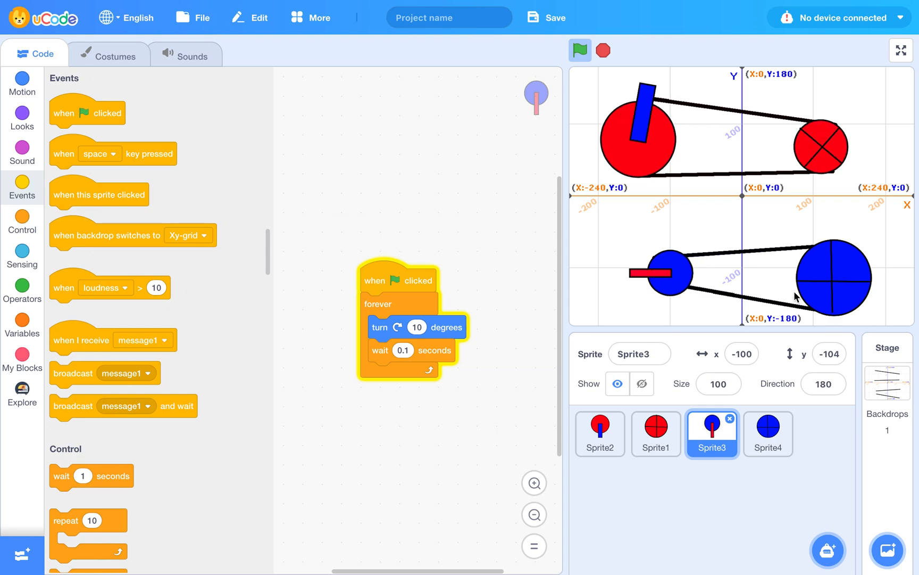
Step: Start a script for Sprite4 with a green-flag event block and attach a forever loop beneath it
click(766, 430)
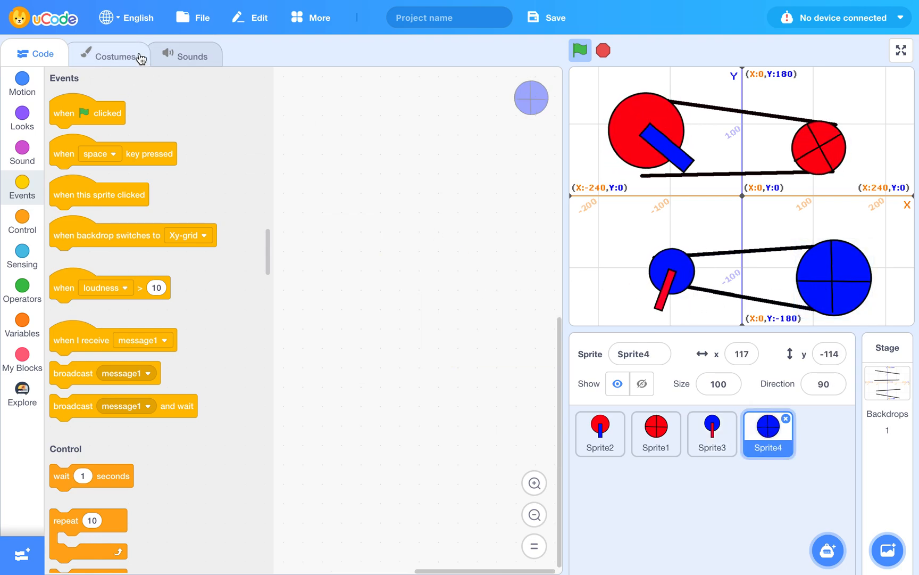
click(113, 53)
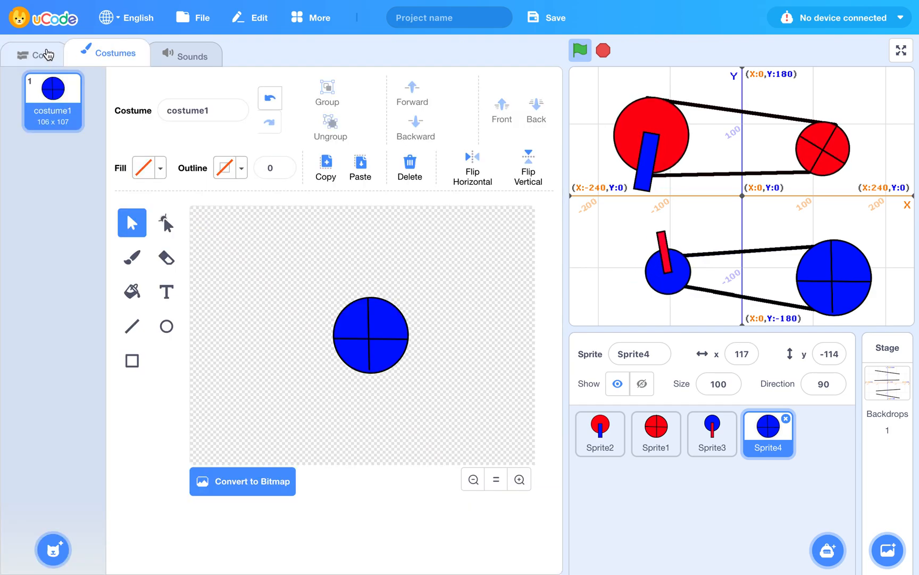
click(47, 54)
drag(81, 123, 385, 250)
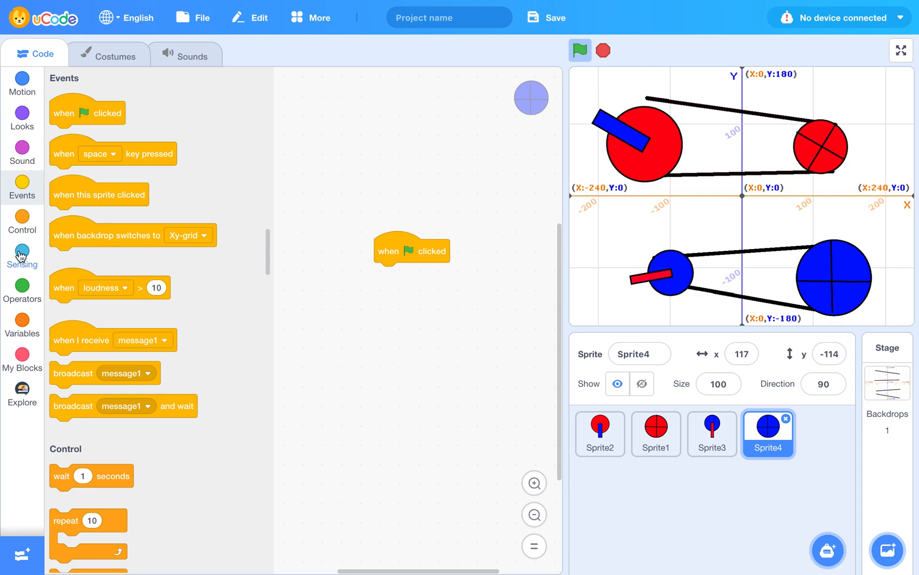
click(23, 220)
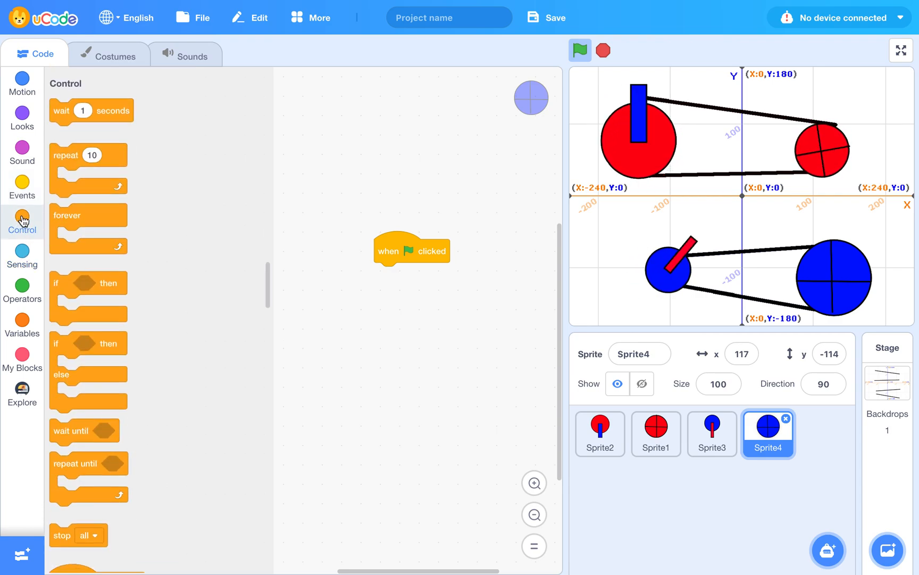
drag(70, 216, 410, 288)
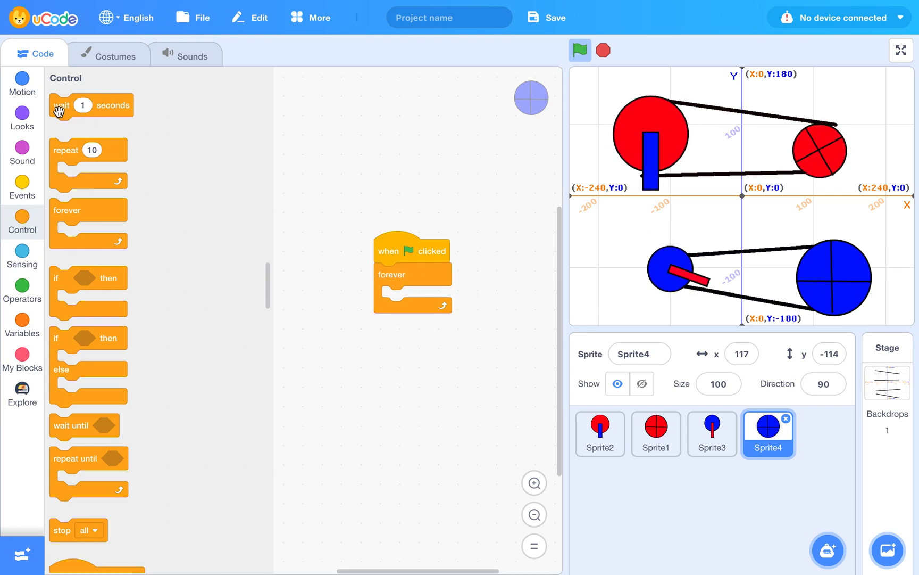
Step: Add a clockwise turn block inside Sprite4's forever loop and set it to 10 degrees
drag(101, 105, 68, 113)
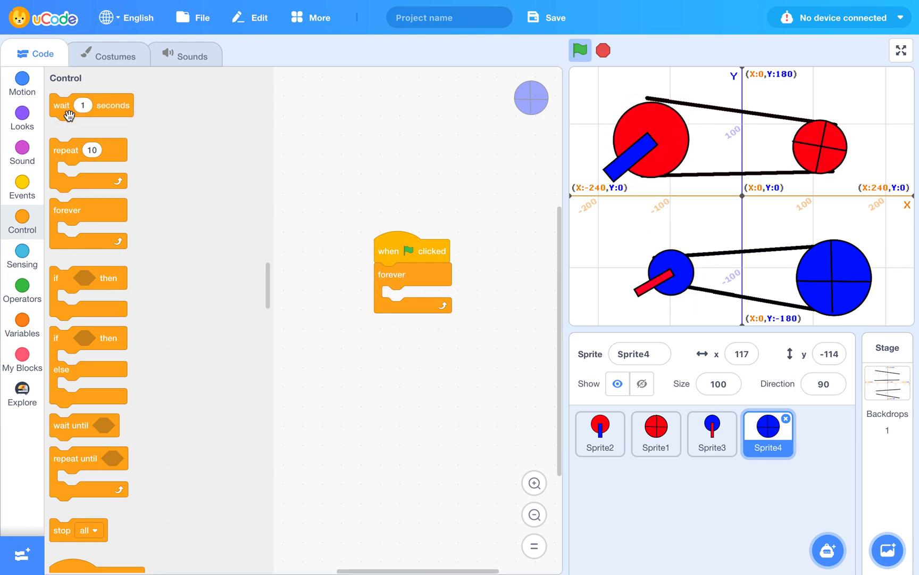
click(23, 91)
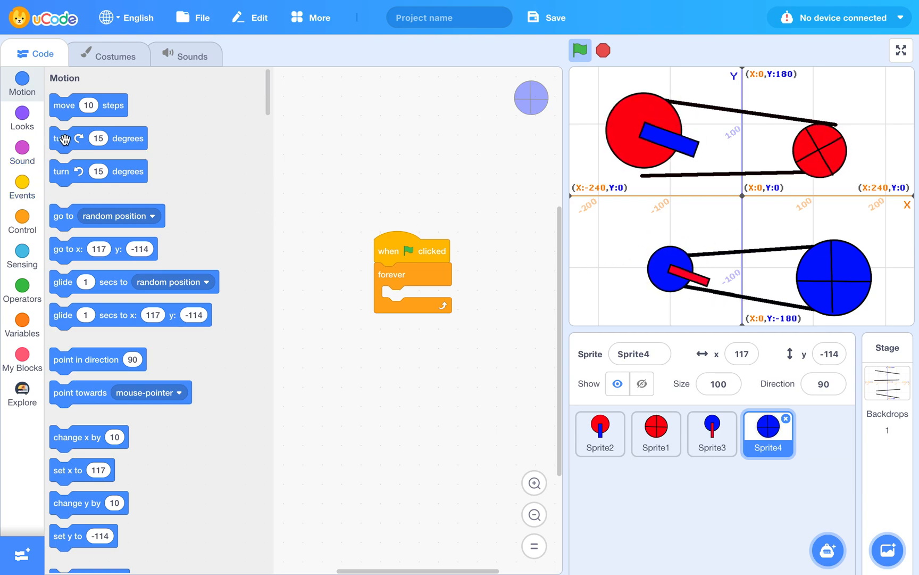
drag(64, 142, 411, 308)
click(430, 297)
text(10)
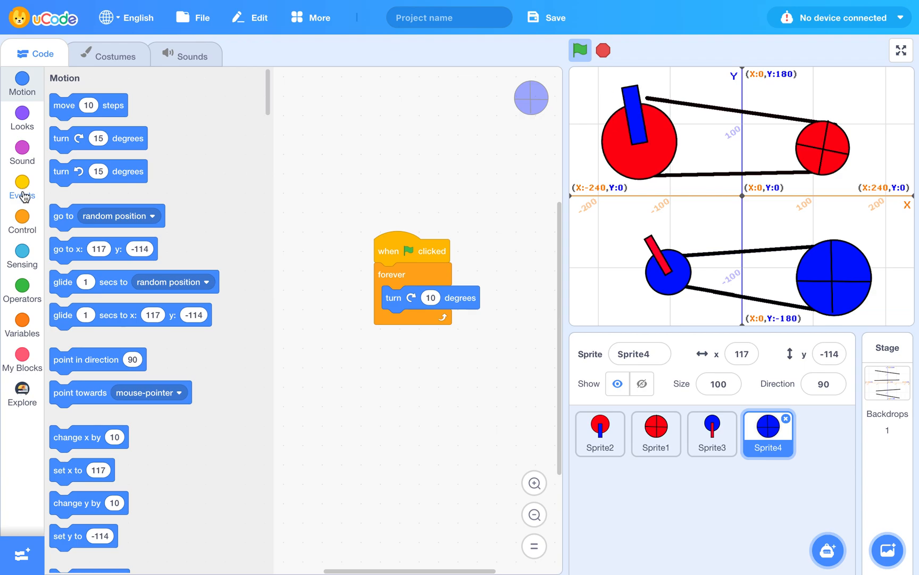
Step: Add a wait block of 0.3 seconds after the turn block in Sprite4's forever loop and run the script
click(23, 191)
click(22, 223)
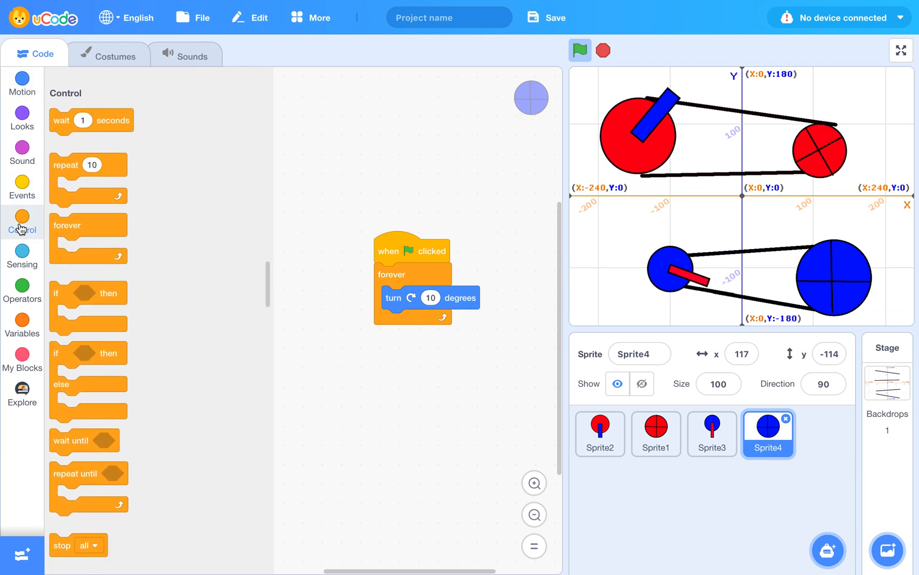
drag(93, 108, 418, 319)
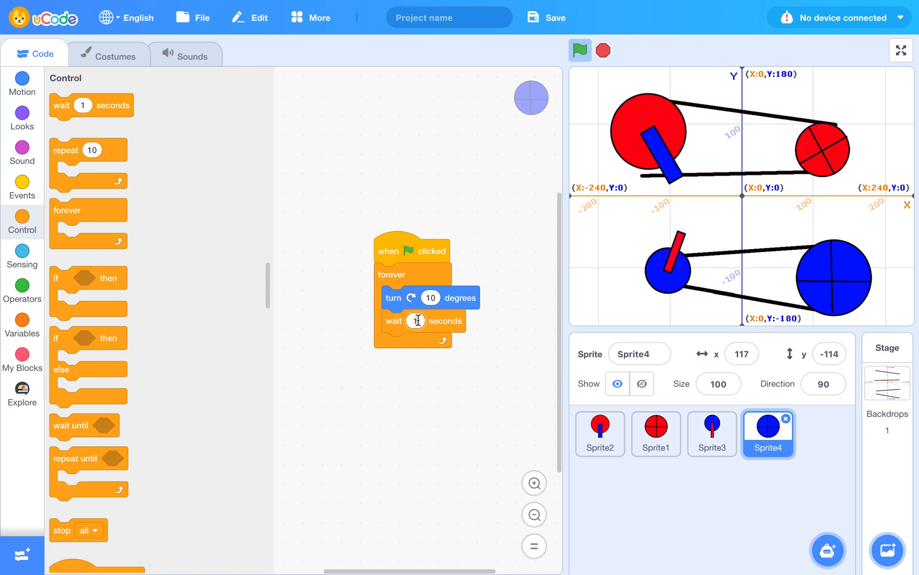
click(467, 398)
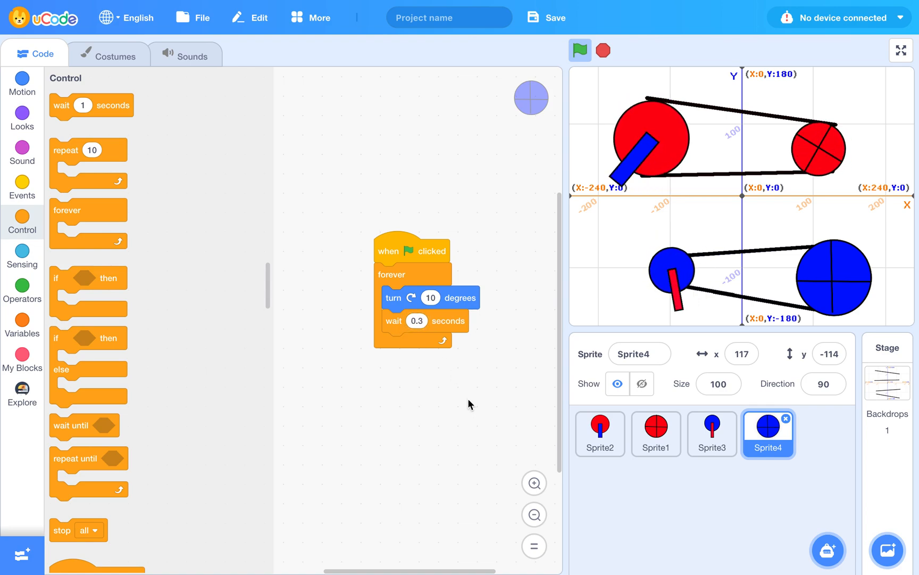
click(399, 255)
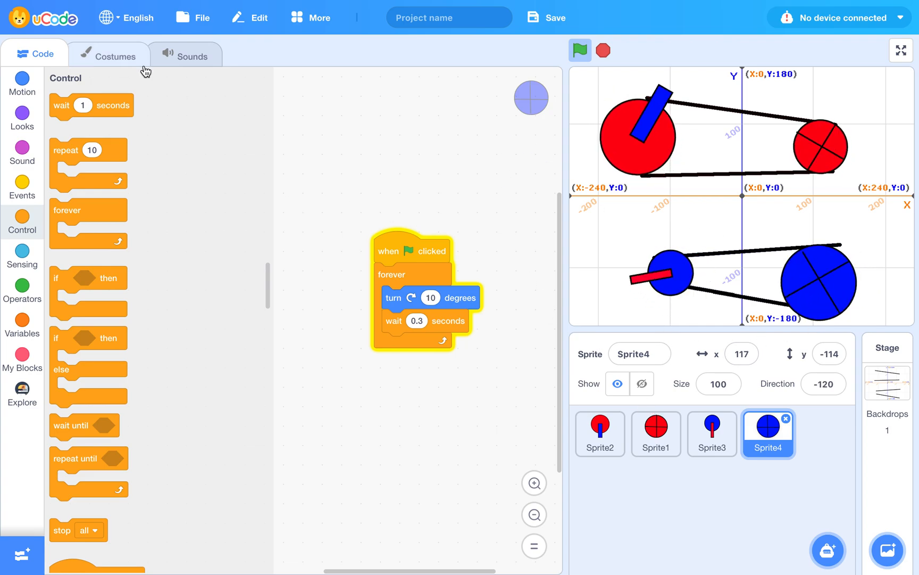
Step: Shift Sprite4's whole costume artwork slightly left so the crossed circle's middle sits nearer the canvas centre
click(109, 55)
drag(461, 273, 268, 402)
mouse_move(370, 340)
mouse_down()
mouse_move(427, 318)
mouse_move(364, 340)
mouse_up()
click(443, 330)
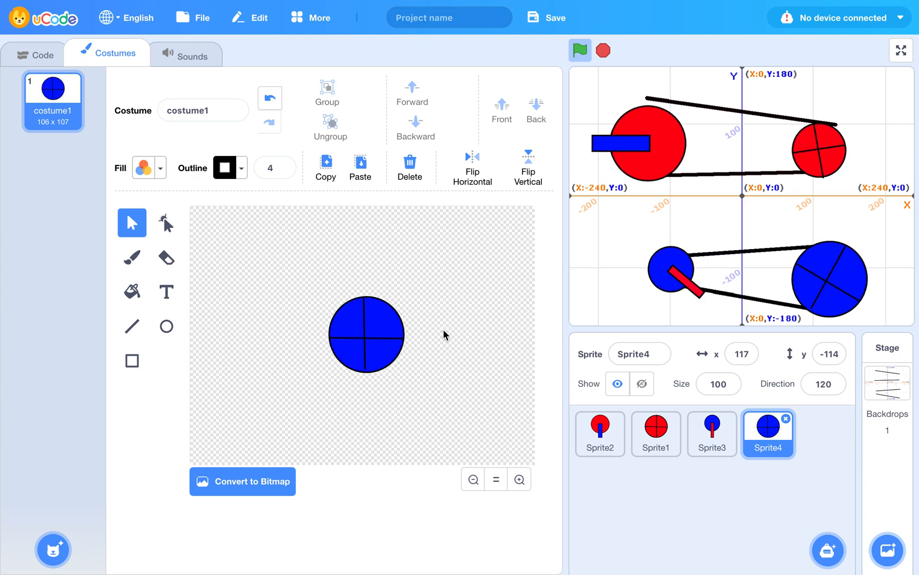
Step: Move Sprite2's circle and blue bar together slightly further down to refine the rotation centre
click(600, 426)
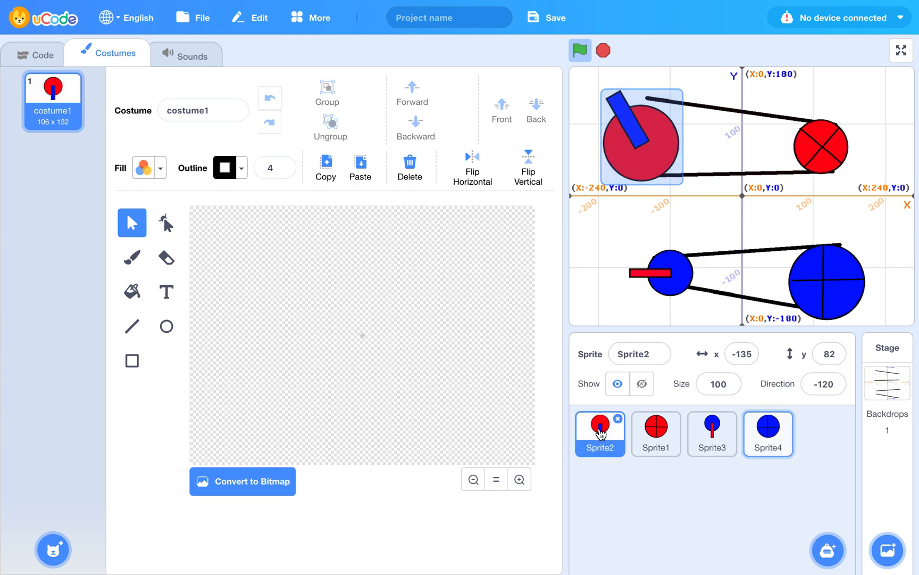
drag(441, 280, 255, 436)
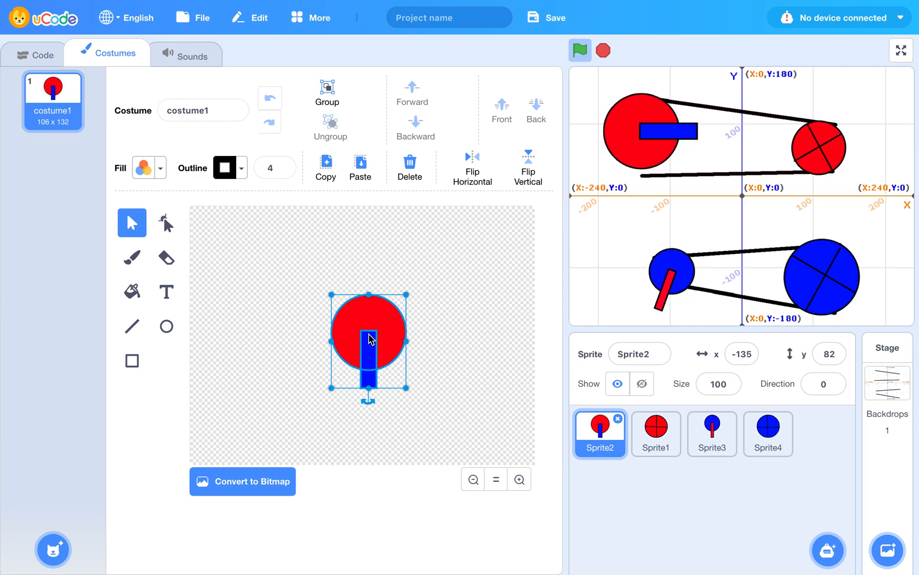
mouse_move(371, 338)
mouse_down()
mouse_move(417, 353)
mouse_move(371, 340)
mouse_up()
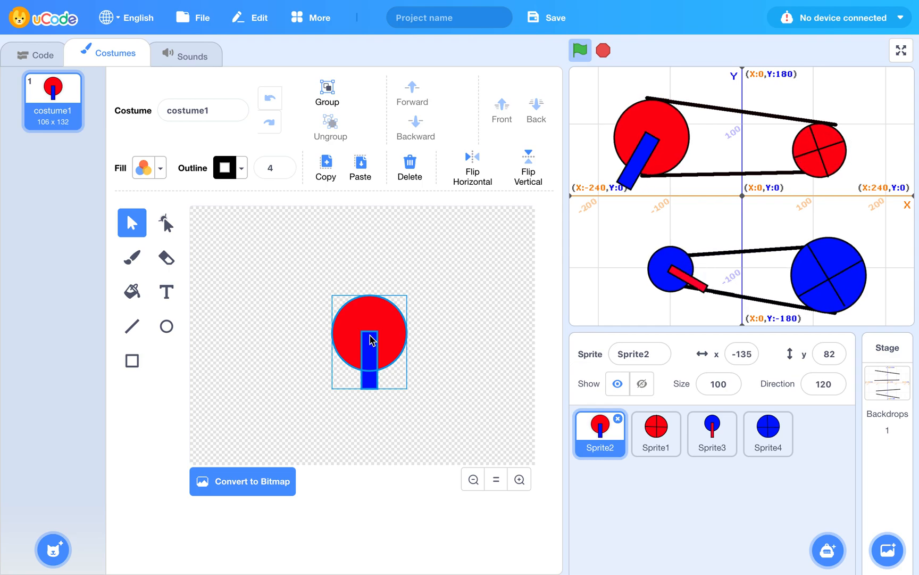
click(462, 321)
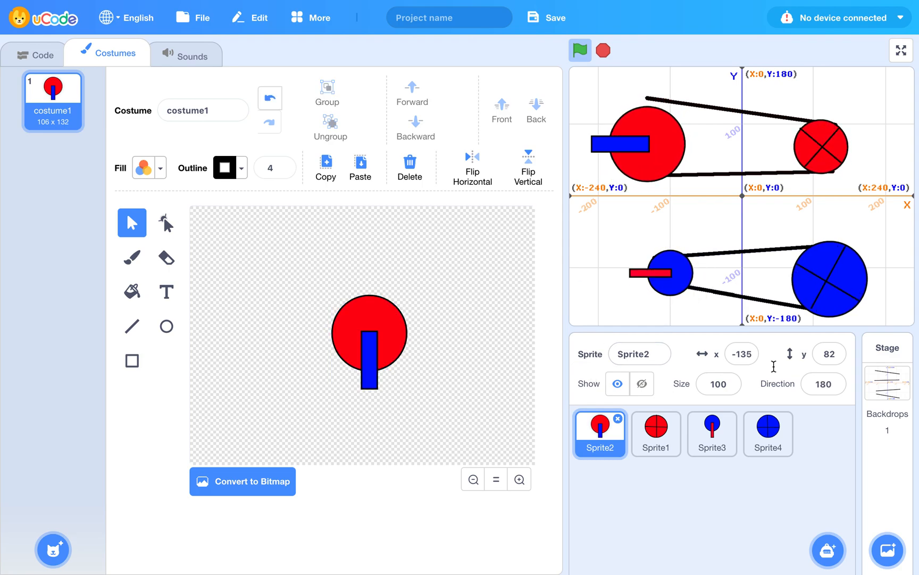
Step: Show the stage in full screen to watch all four pulleys rotating
mouse_move(901, 50)
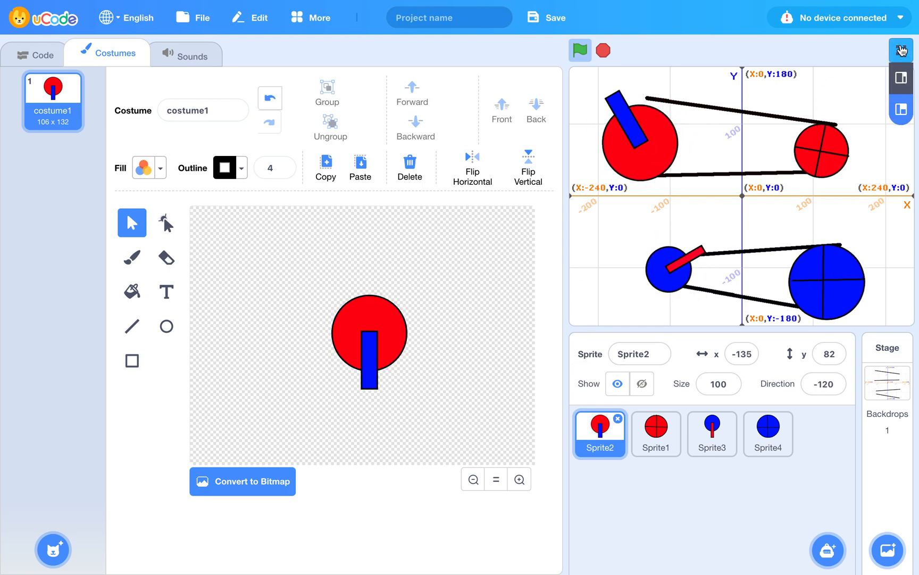
click(901, 50)
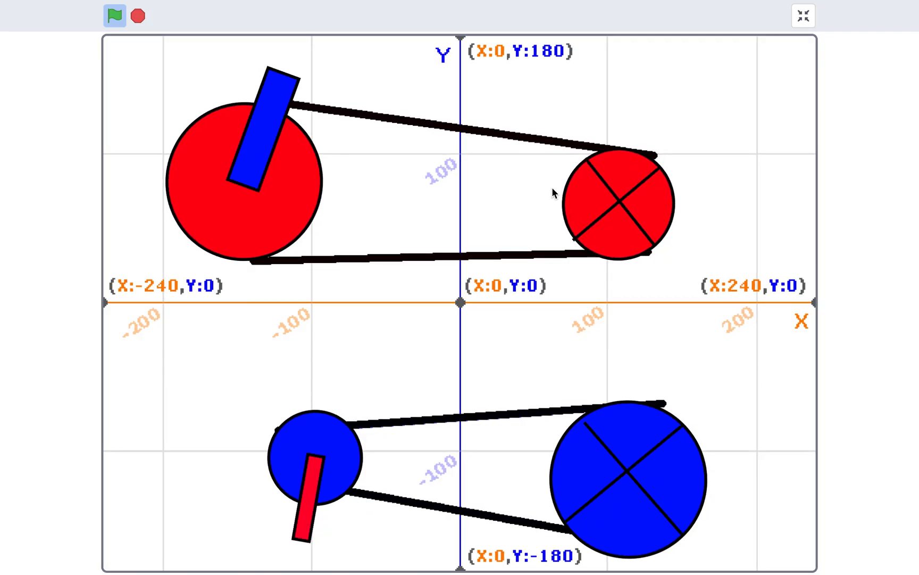